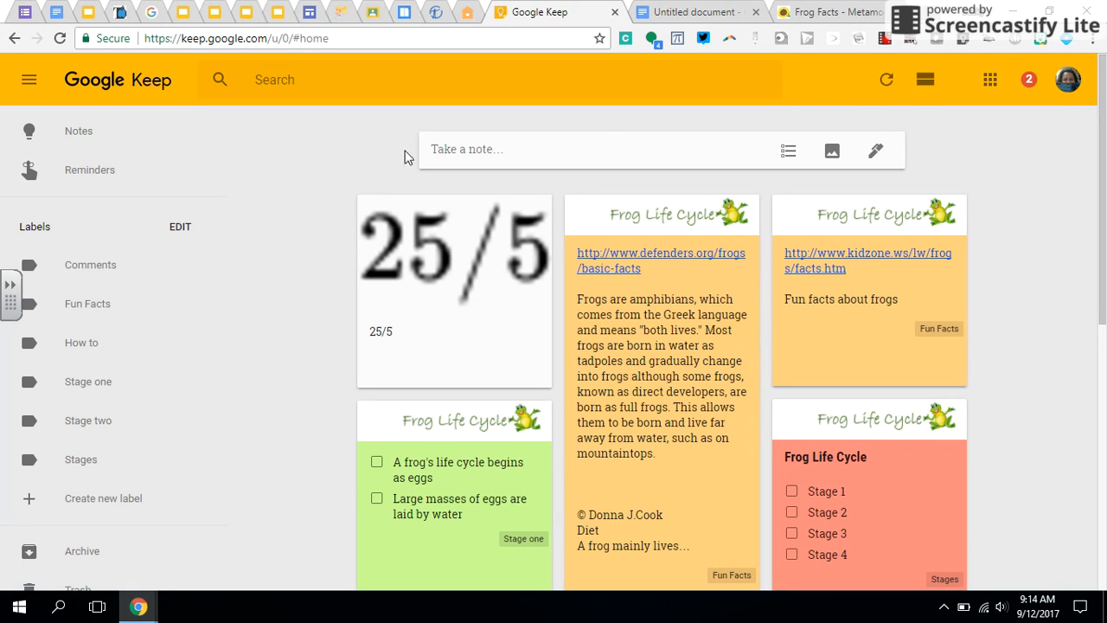
- Create a checklist note titled "How to use Keep" with the items "Create lists", "organize" and "create from docs"
{"action": "left_click", "coordinate": [516, 156]}
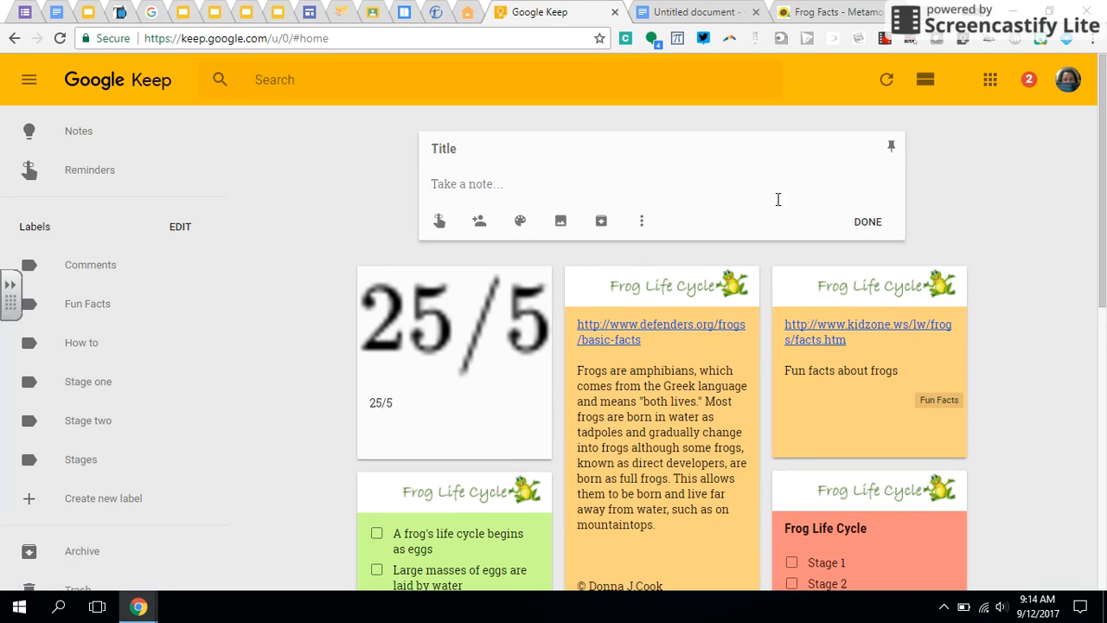
{"action": "left_click", "coordinate": [852, 222]}
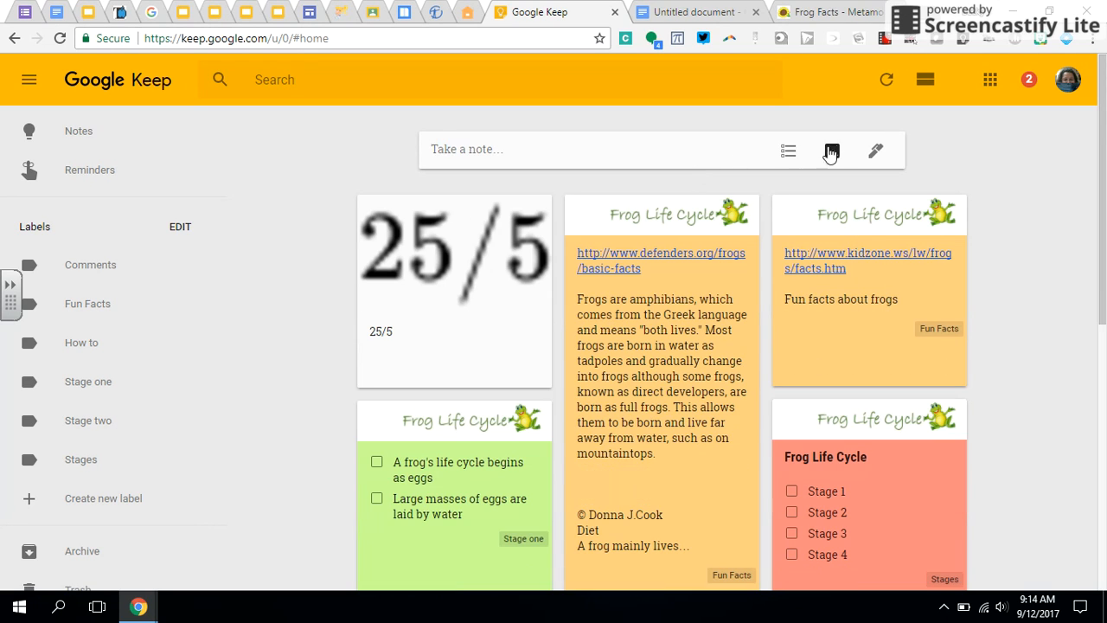
{"action": "left_click", "coordinate": [788, 151]}
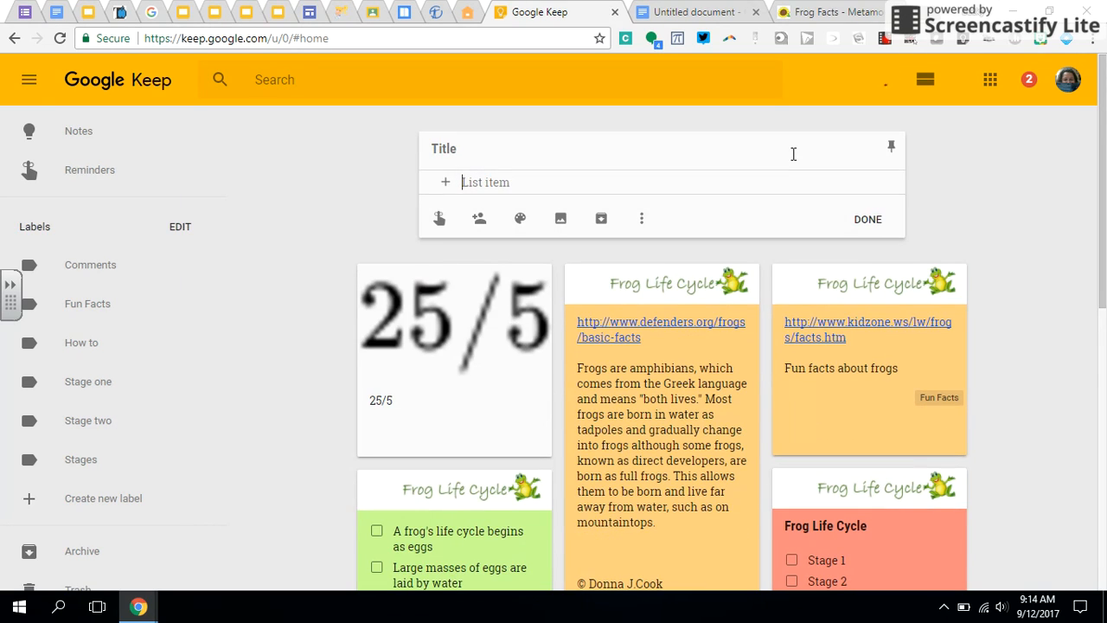
{"action": "type", "text": "Cr"}
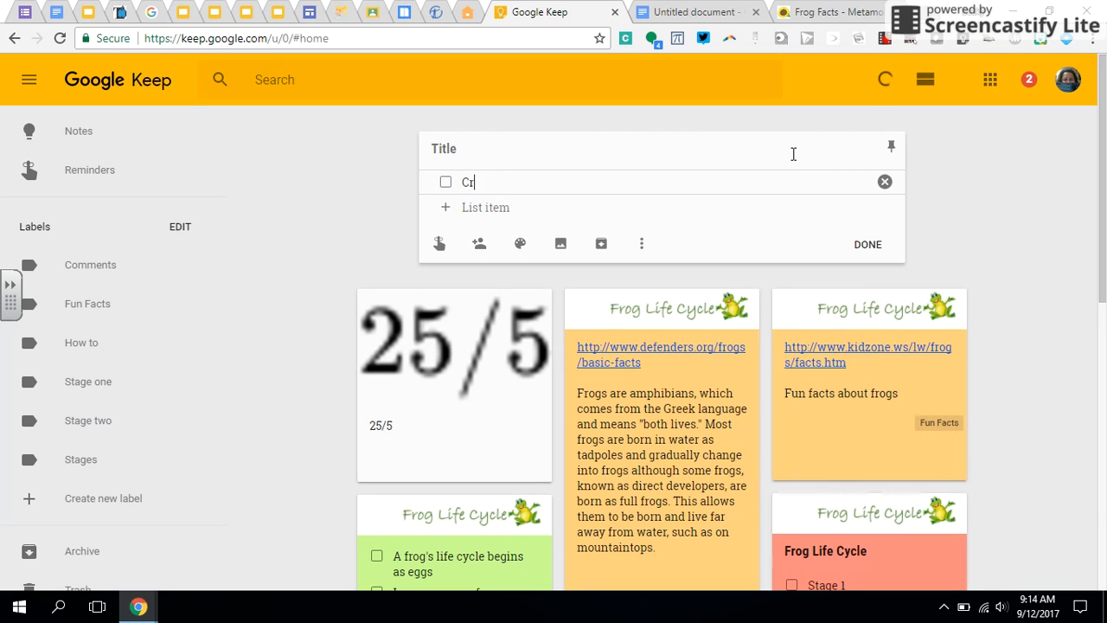
{"action": "type", "text": "eate lists"}
{"action": "key", "text": "Return"}
{"action": "type", "text": "o"}
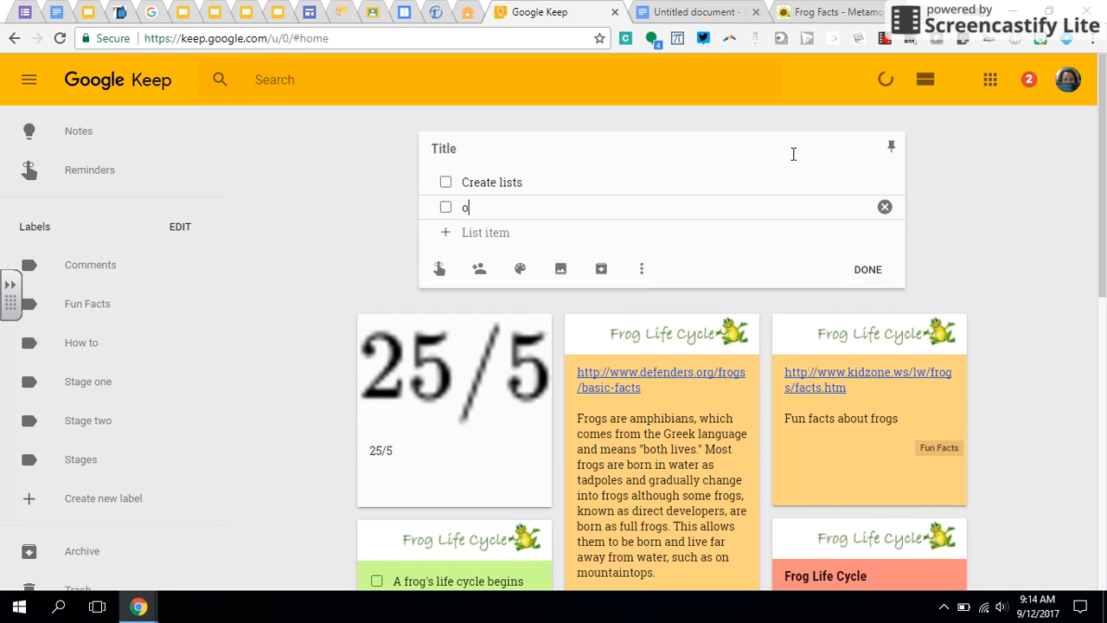
{"action": "type", "text": "rganize"}
{"action": "key", "text": "Return"}
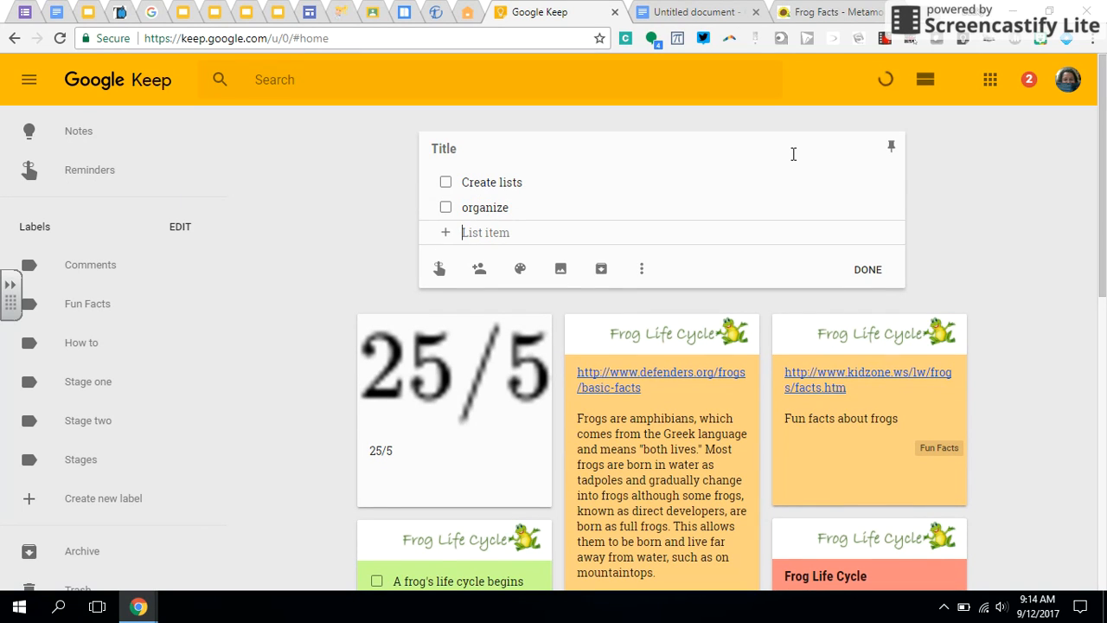
{"action": "type", "text": "creat"}
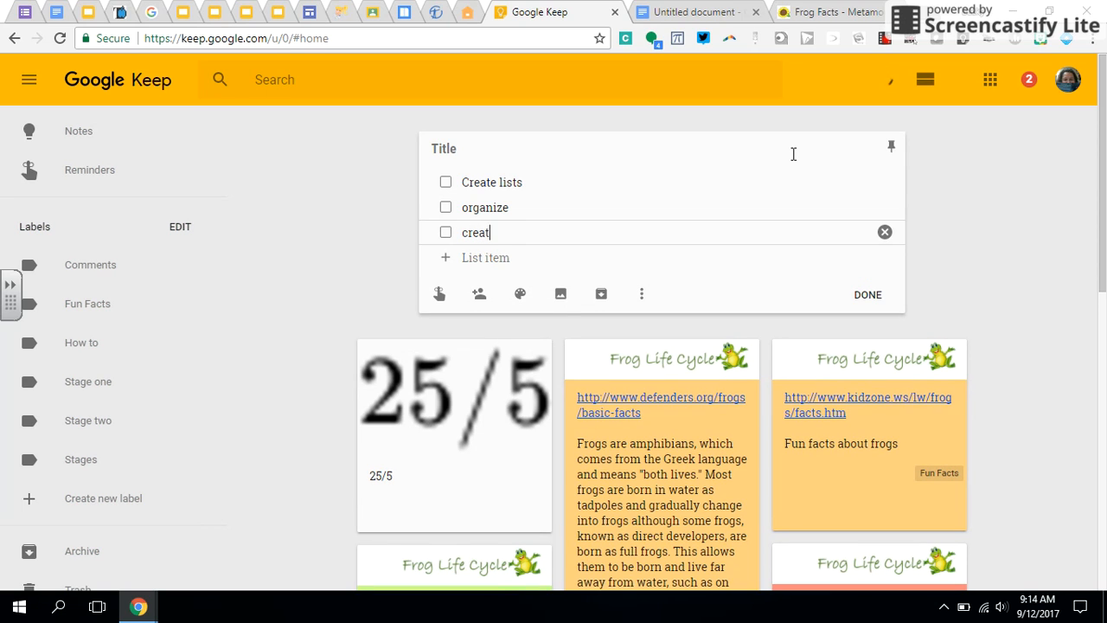
{"action": "type", "text": "e from docs"}
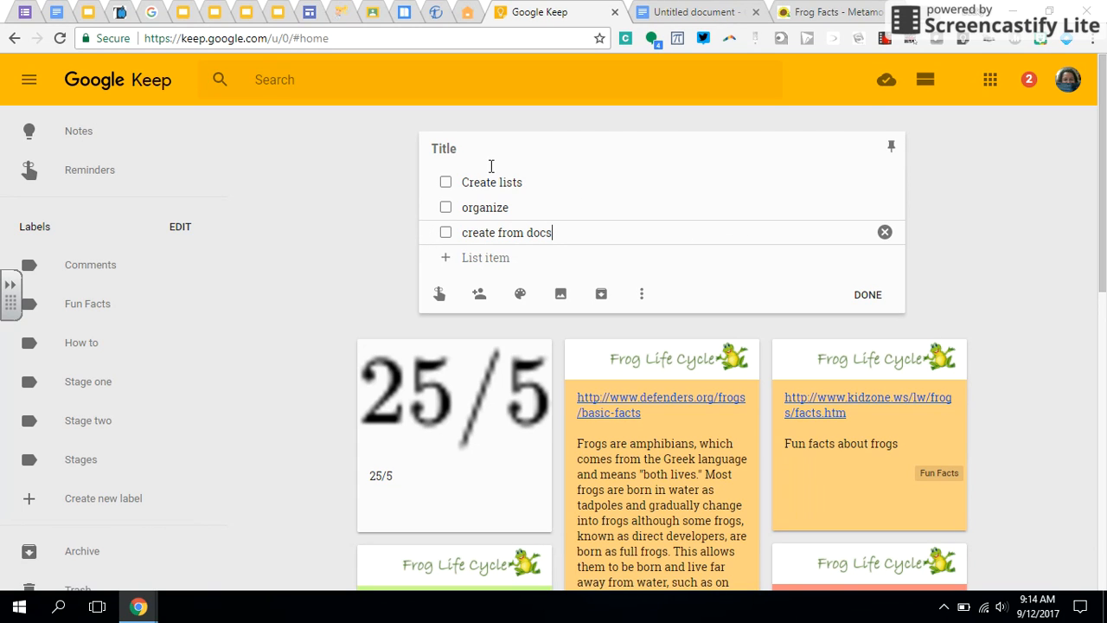
{"action": "left_click", "coordinate": [452, 149]}
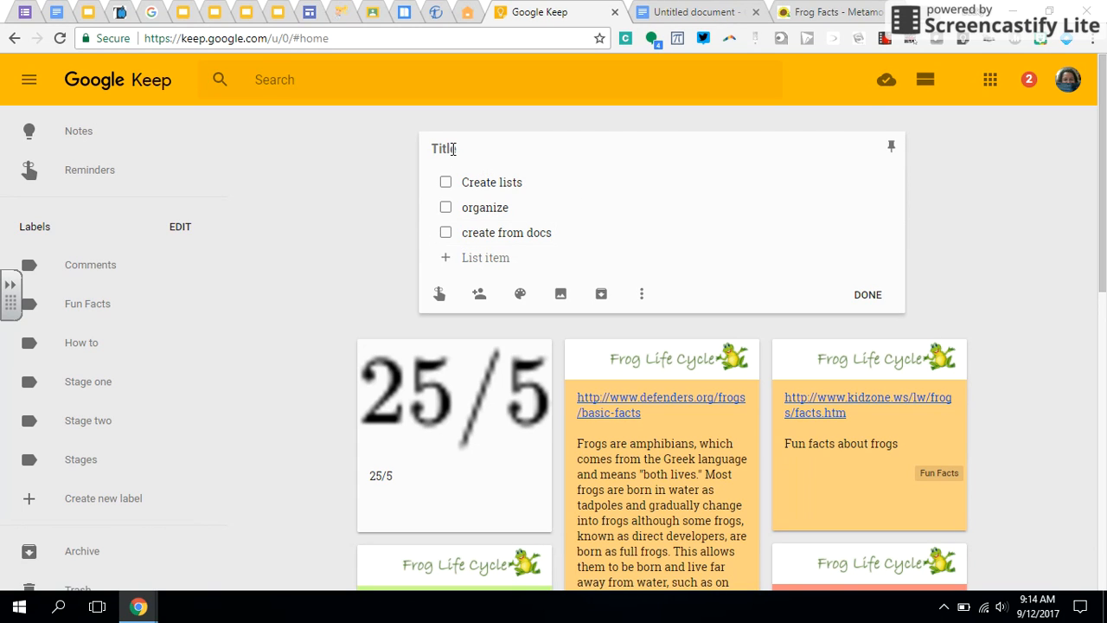
{"action": "type", "text": "How to use Keep"}
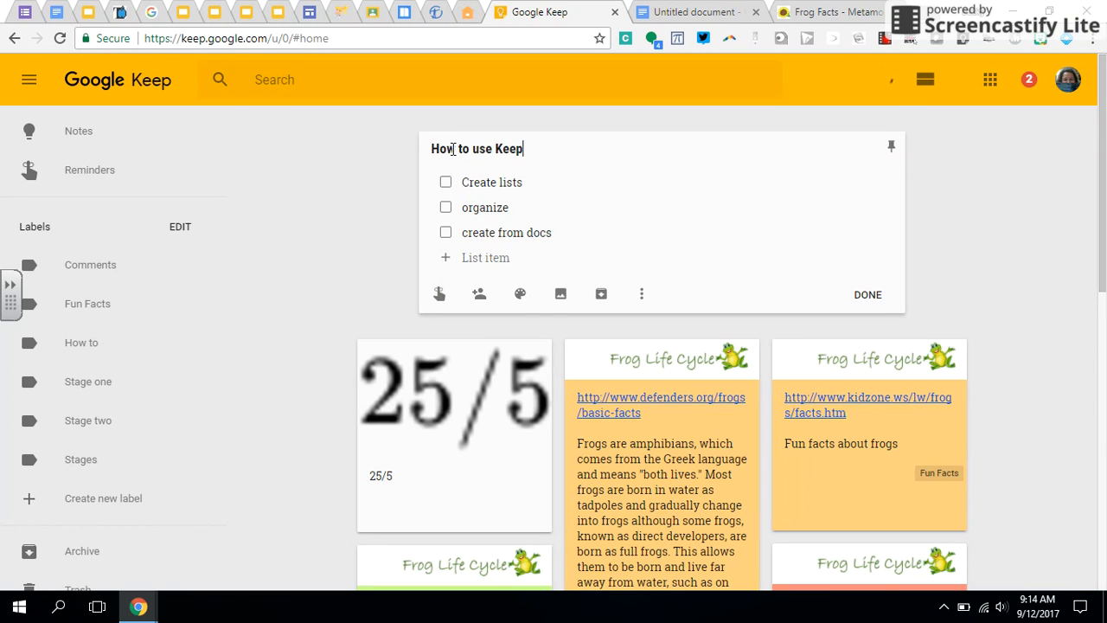
- Assign the "How to" label to the new checklist note, save it, and colour it teal
{"action": "left_click", "coordinate": [642, 296]}
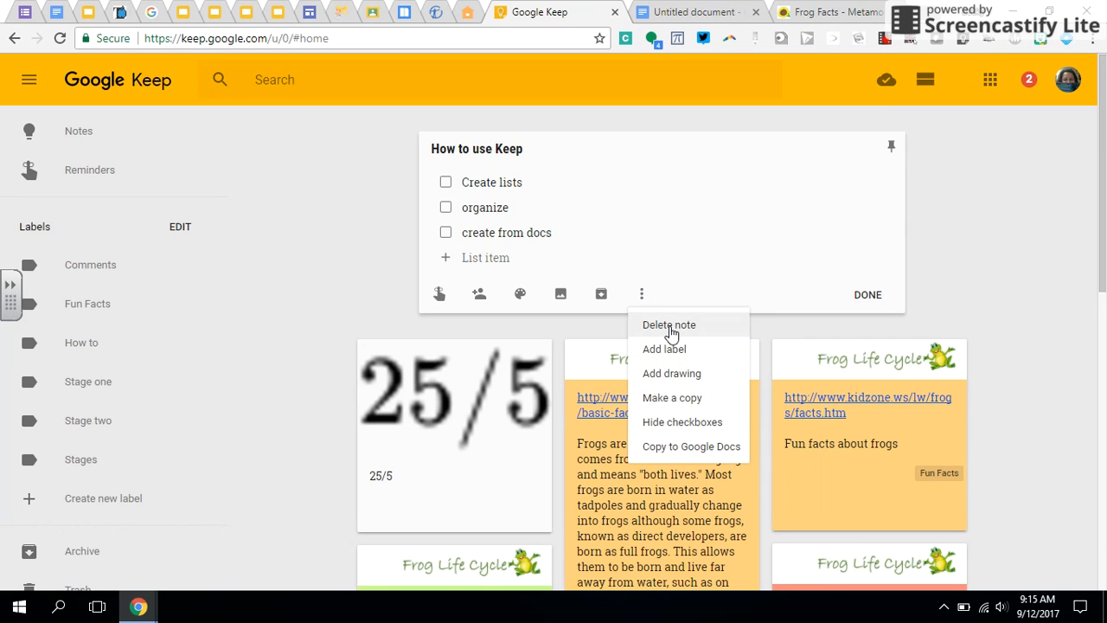
{"action": "left_click", "coordinate": [674, 348]}
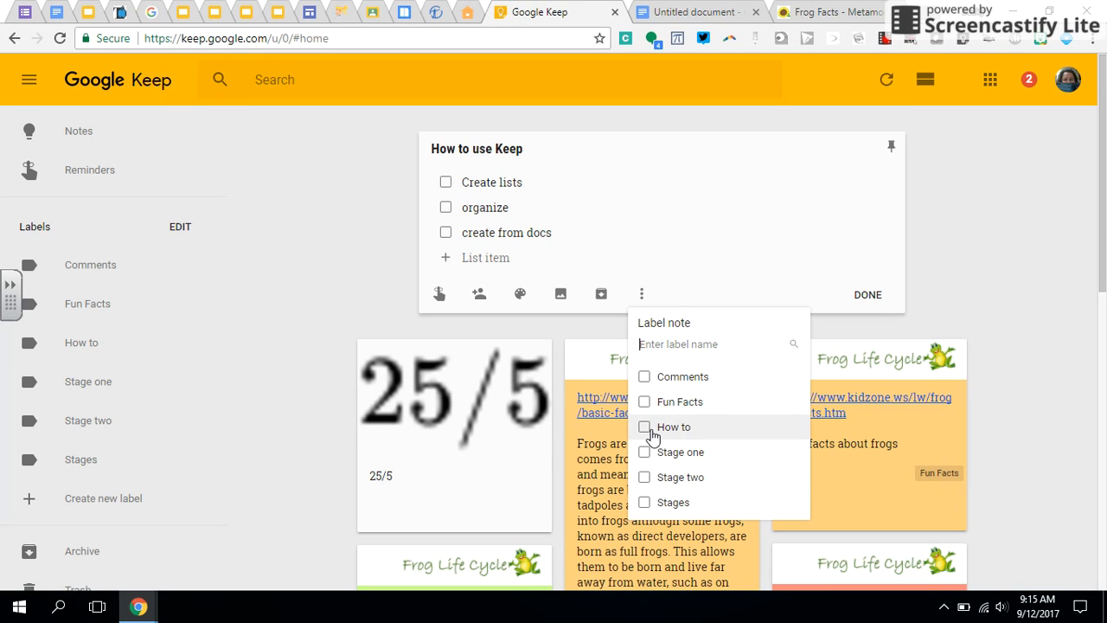
{"action": "left_click", "coordinate": [645, 427]}
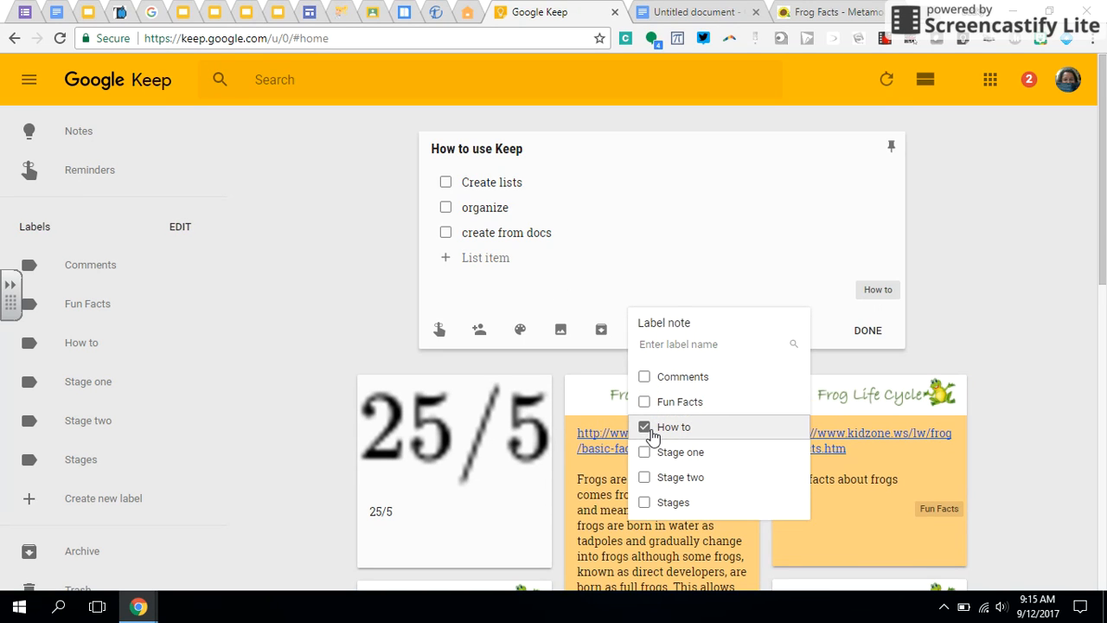
{"action": "left_click", "coordinate": [866, 331]}
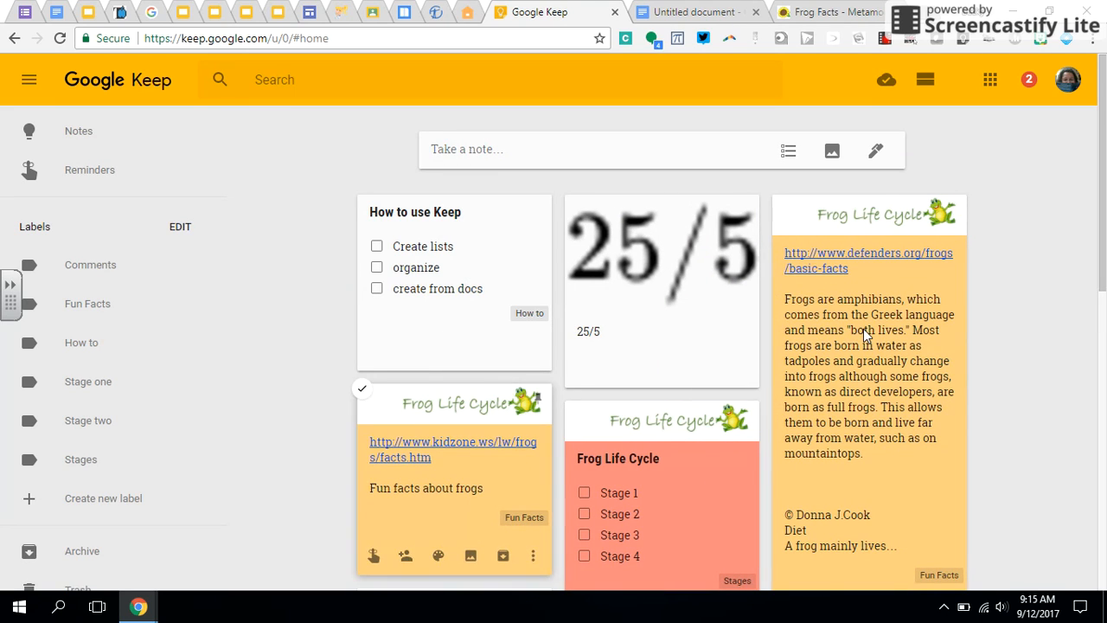
{"action": "mouse_move", "coordinate": [441, 351]}
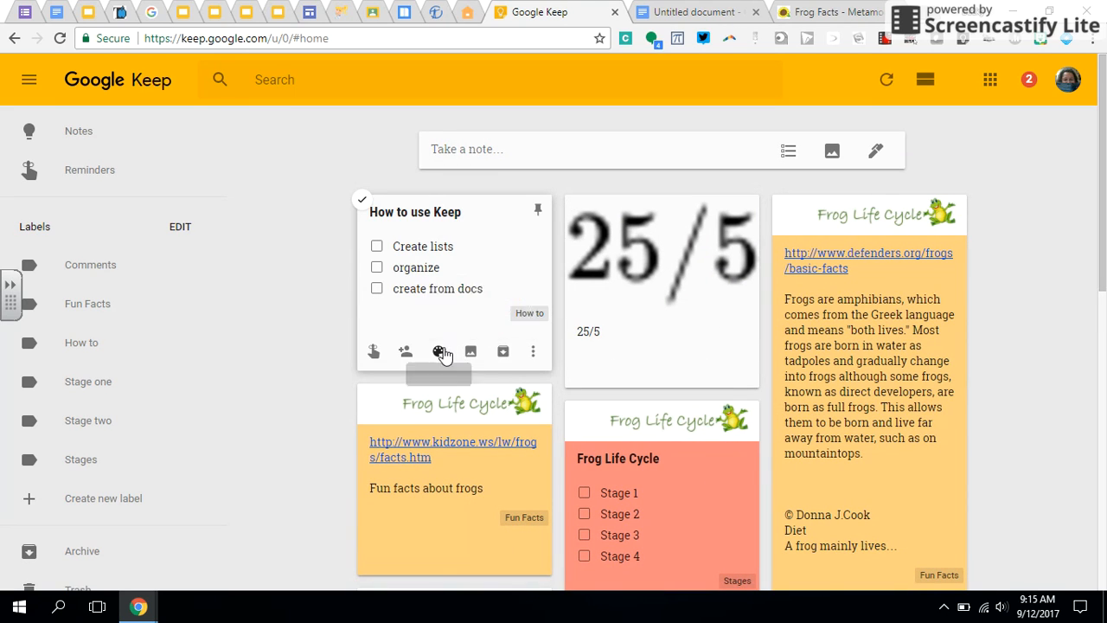
{"action": "left_click", "coordinate": [467, 320]}
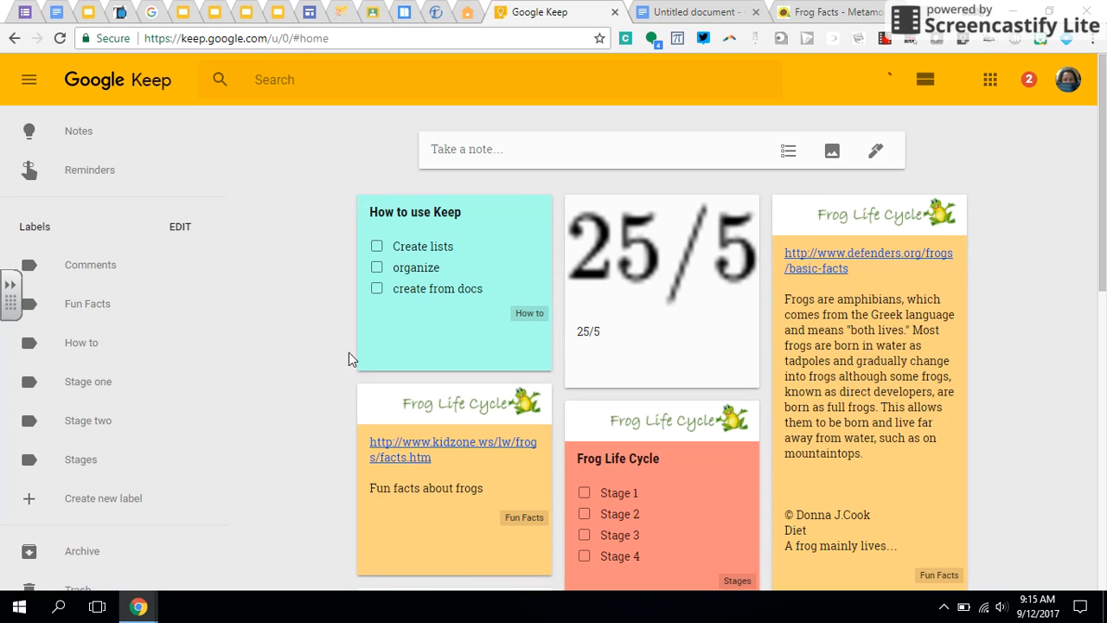
- Examine the reminder choices and the collaborator settings of the "How to use Keep" note without adding either
{"action": "left_click", "coordinate": [371, 355]}
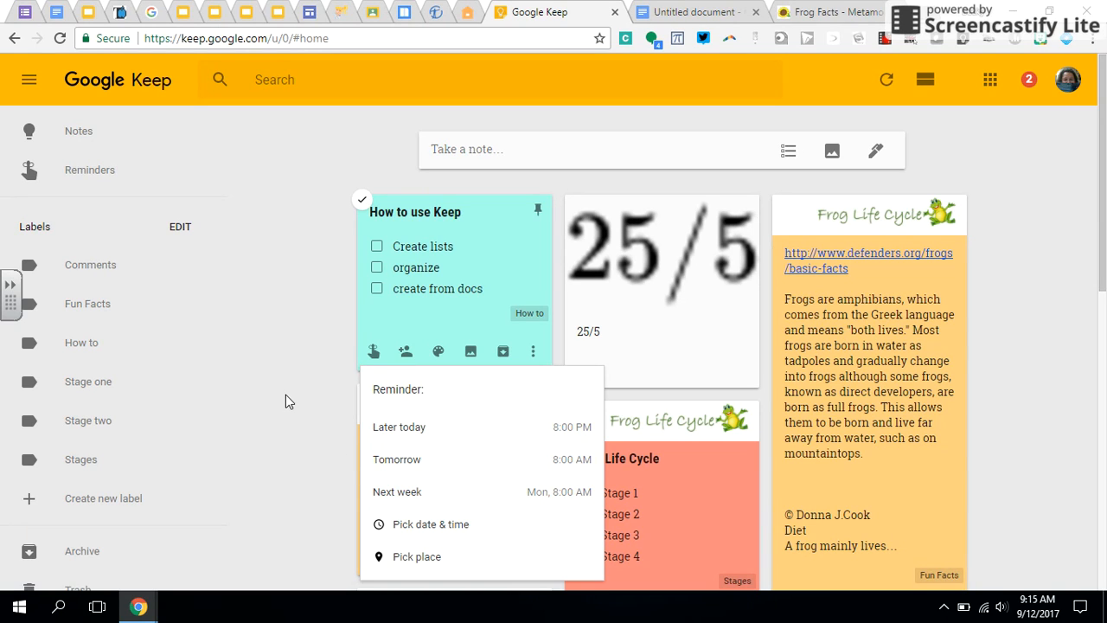
{"action": "left_click", "coordinate": [428, 311]}
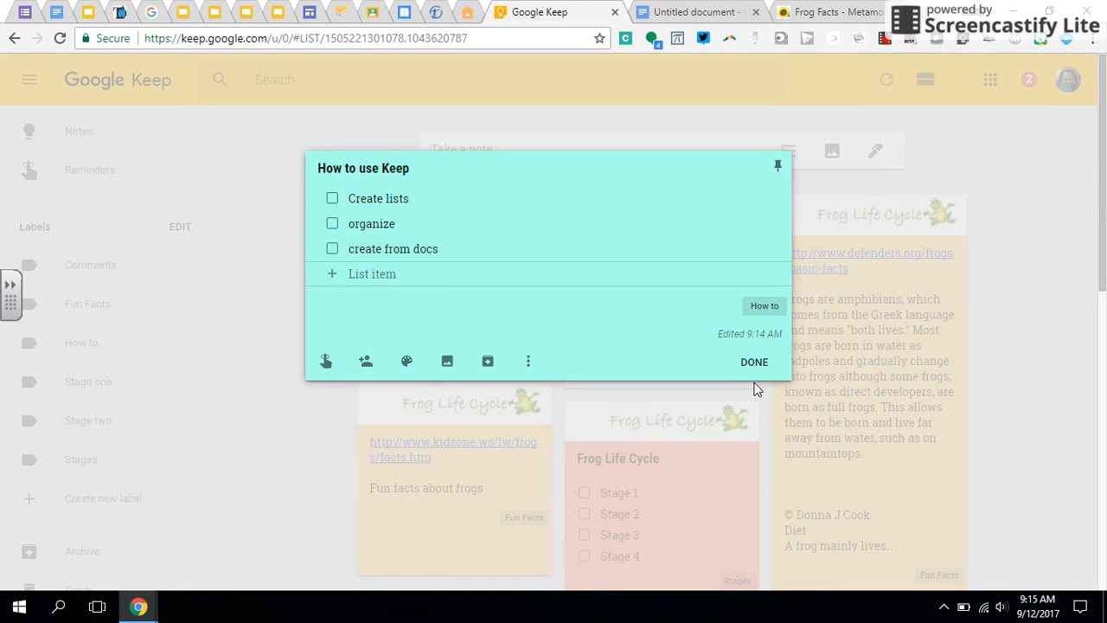
{"action": "left_click", "coordinate": [754, 364]}
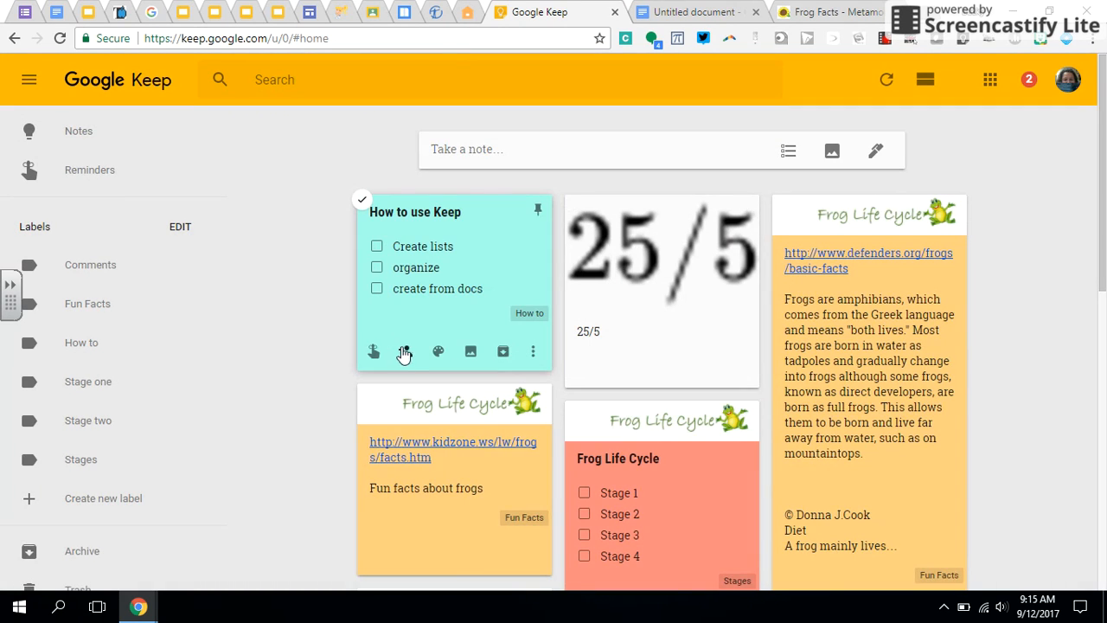
{"action": "left_click", "coordinate": [409, 355]}
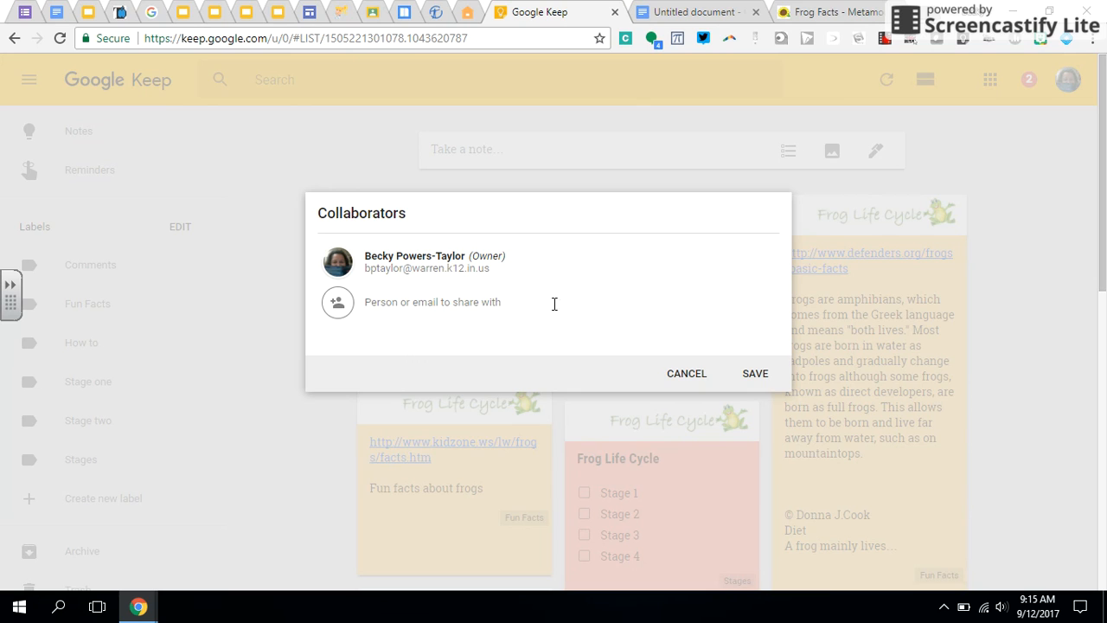
{"action": "left_click", "coordinate": [753, 375]}
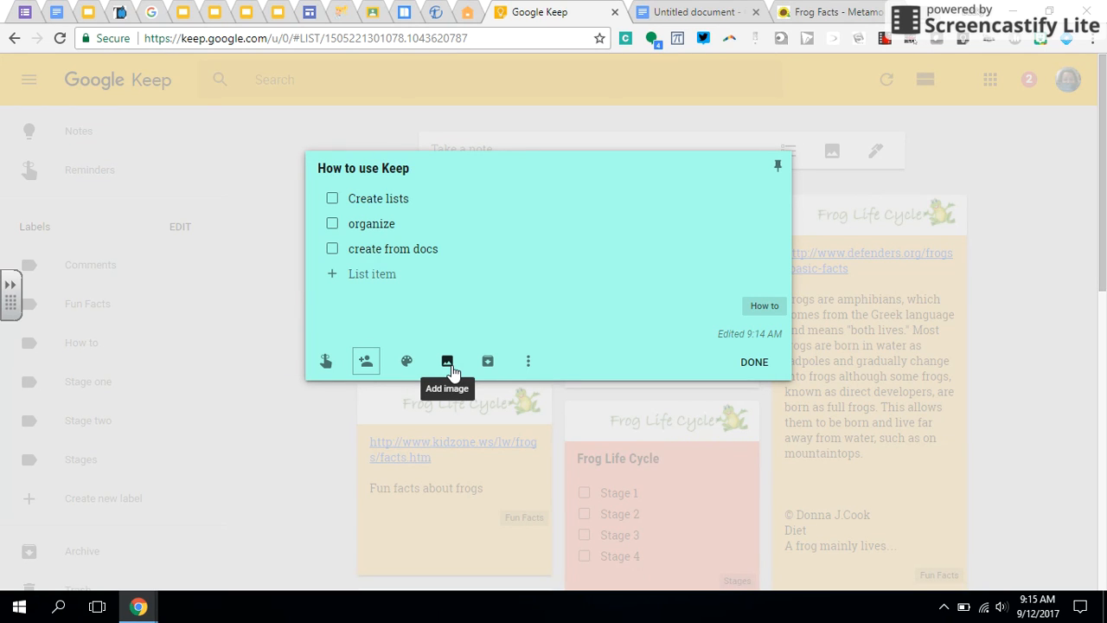
- Add the PNG image "25" from the Desktop to the "How to use Keep" note and close the note
{"action": "left_click", "coordinate": [451, 366]}
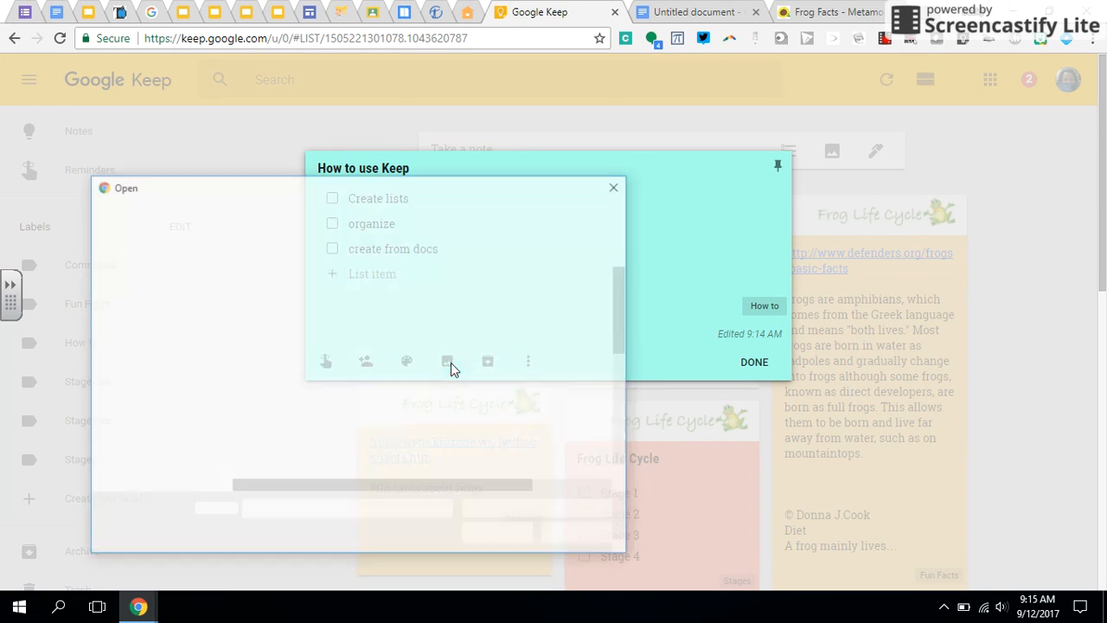
{"action": "left_click", "coordinate": [325, 344]}
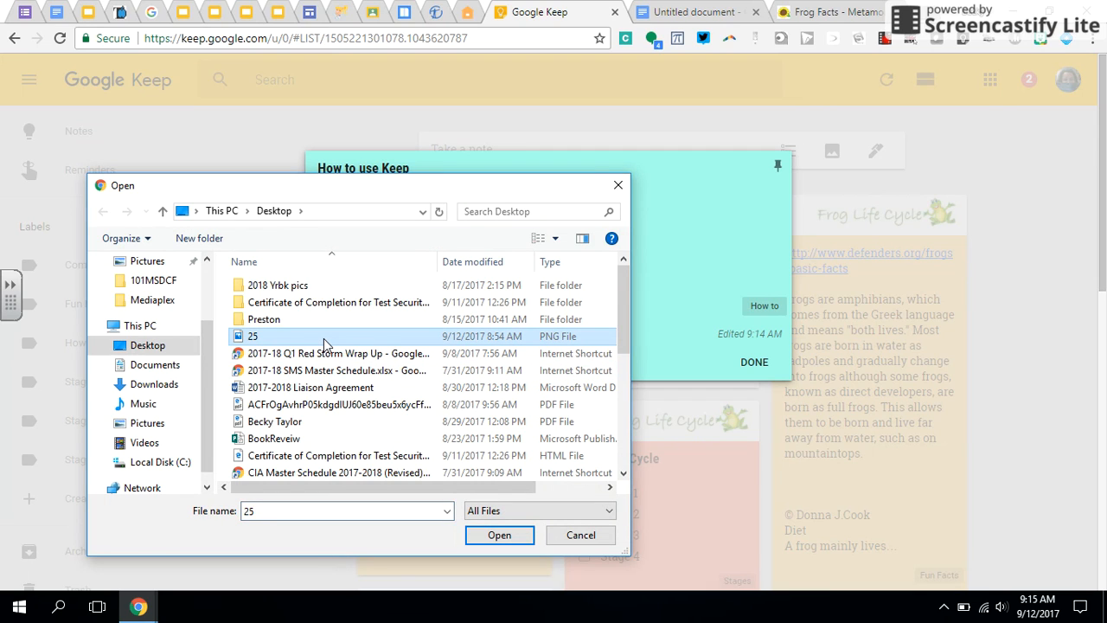
{"action": "left_click", "coordinate": [496, 534]}
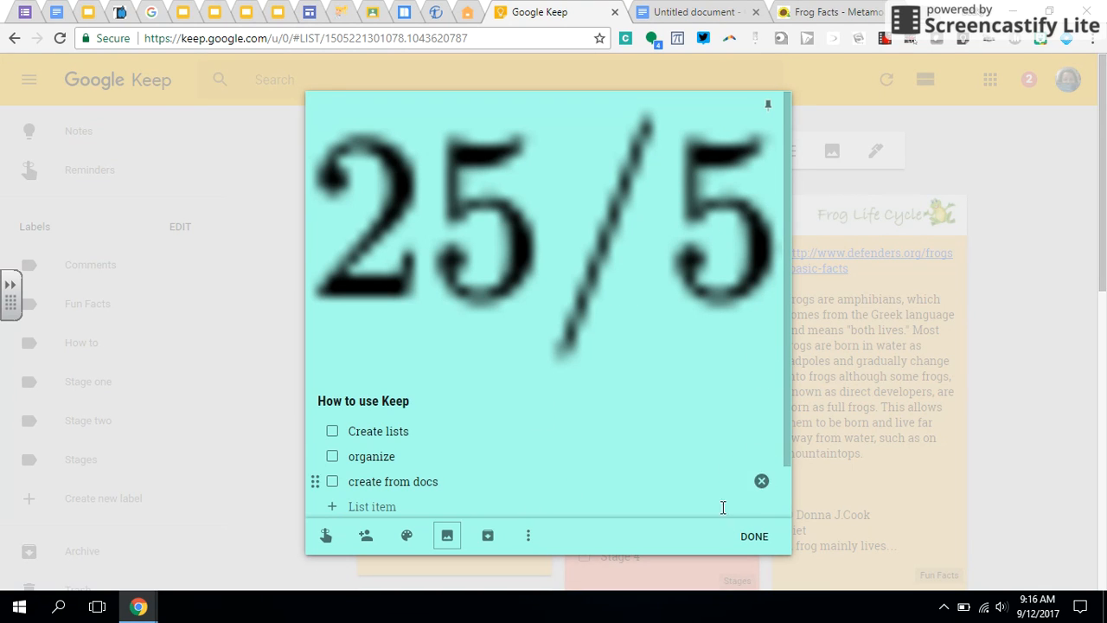
{"action": "left_click", "coordinate": [748, 538]}
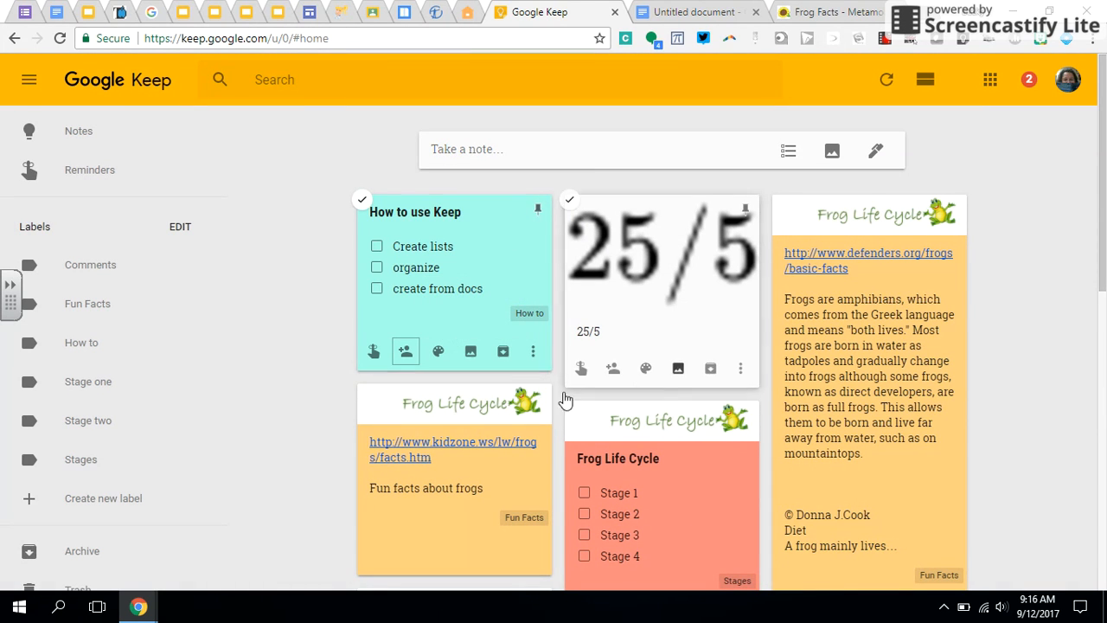
- Try pinning and unpinning the "How to use Keep" note, and delete the note
{"action": "left_click", "coordinate": [538, 209]}
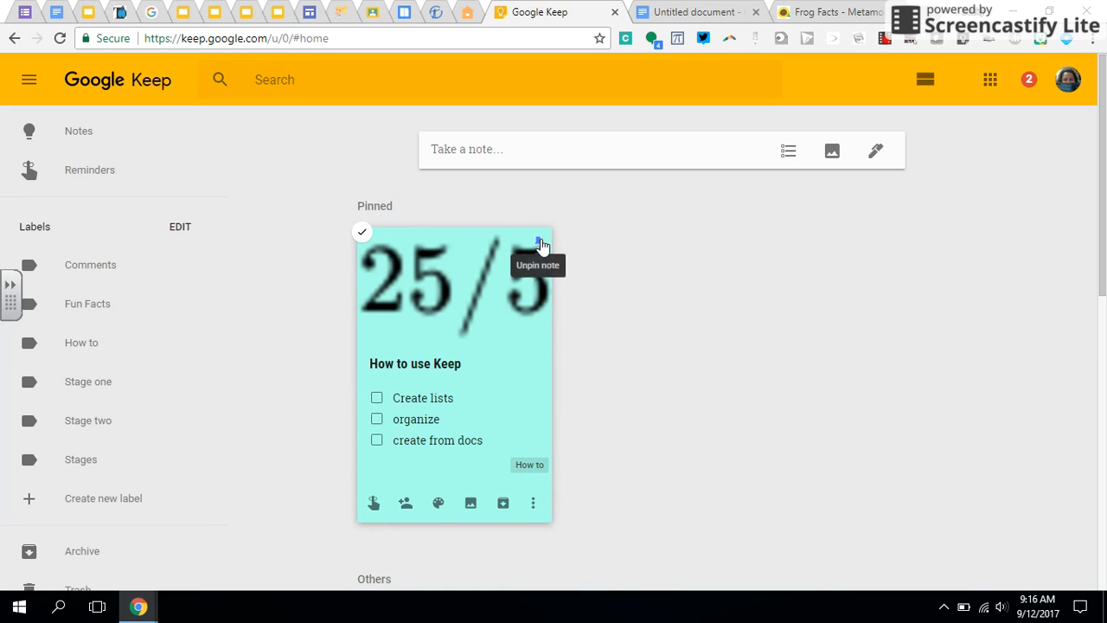
{"action": "left_click", "coordinate": [540, 239]}
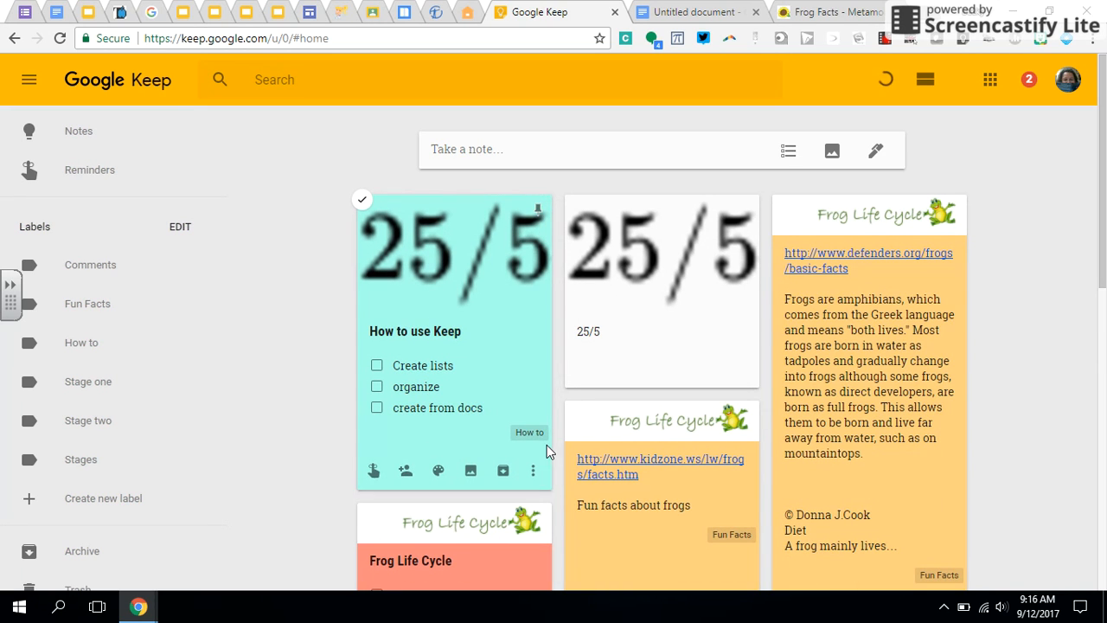
{"action": "left_click", "coordinate": [532, 470]}
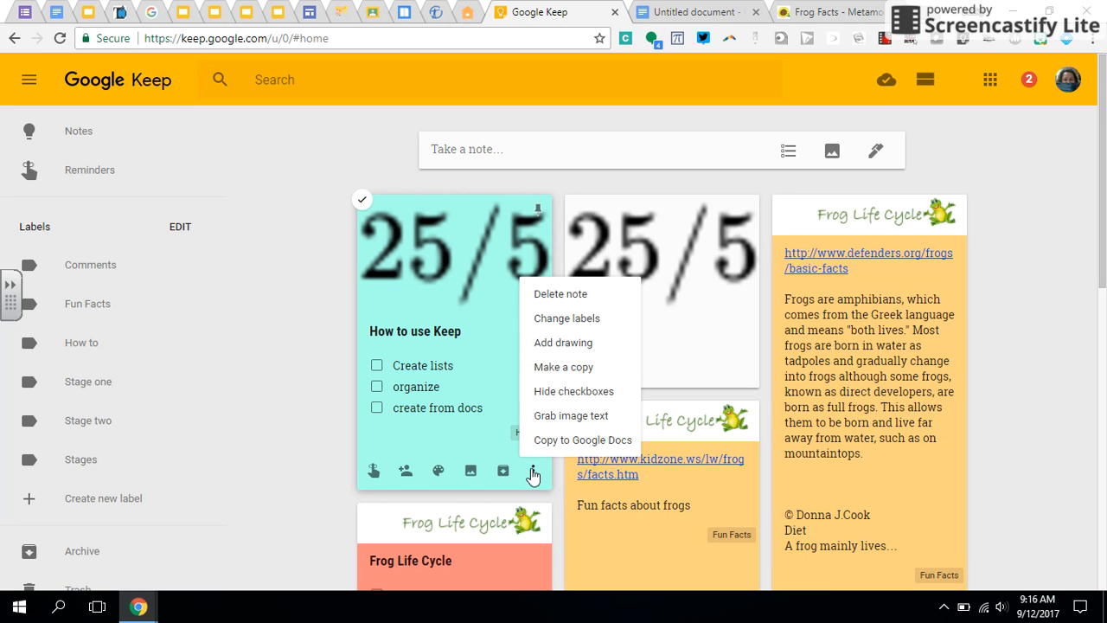
{"action": "left_click", "coordinate": [571, 296]}
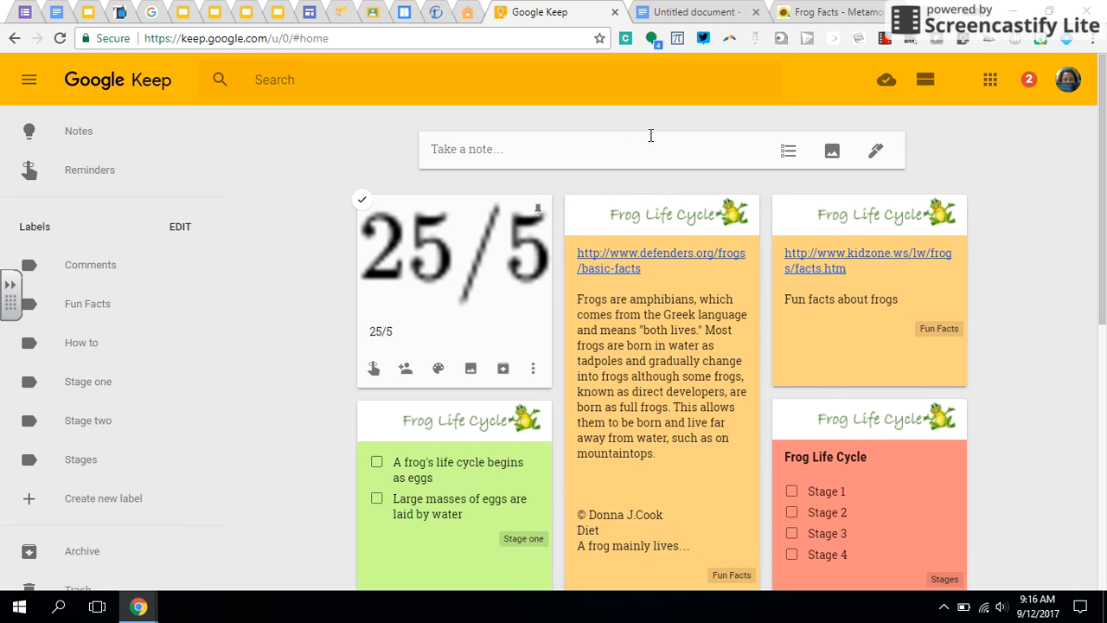
- Switch to the untitled Google Docs document and enter "Frog life cycle" as its first line
{"action": "left_click", "coordinate": [697, 16]}
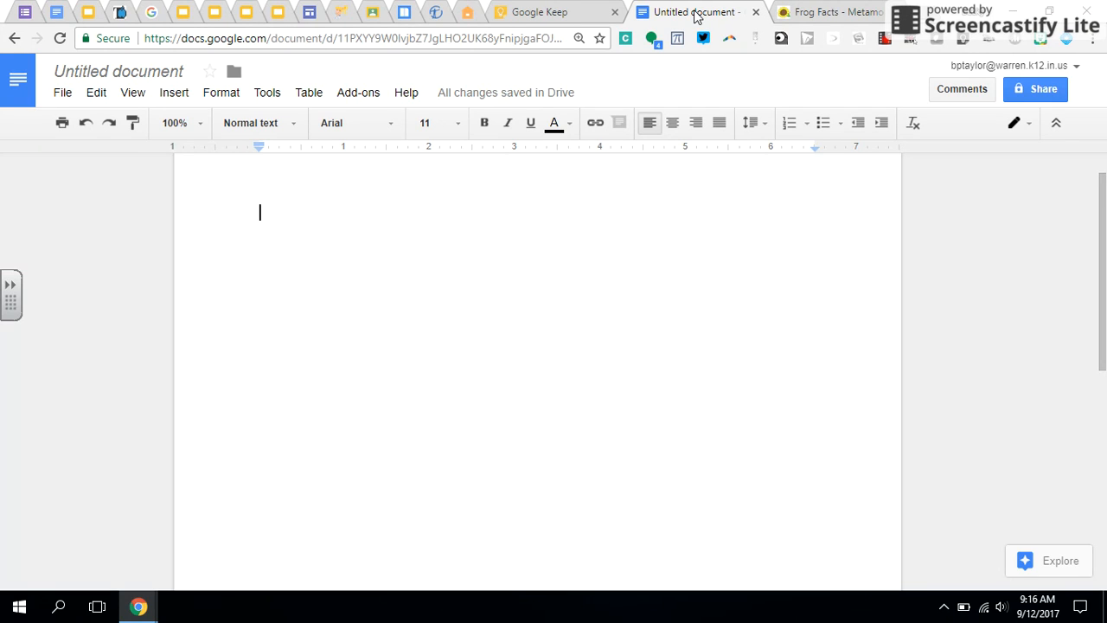
{"action": "type", "text": "Frog "}
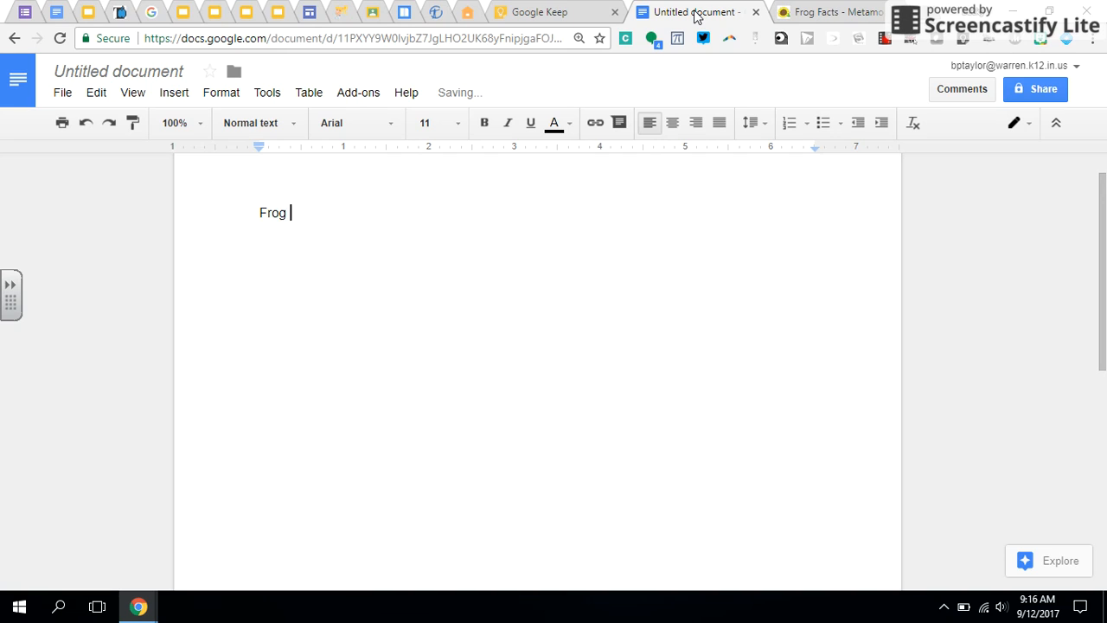
{"action": "type", "text": "life cycle"}
{"action": "key", "text": "Return"}
- Open the Keep notepad, find the notes matching "stage", and insert the note listing Stage 1 to Stage 4 below the first line
{"action": "left_click", "coordinate": [274, 95]}
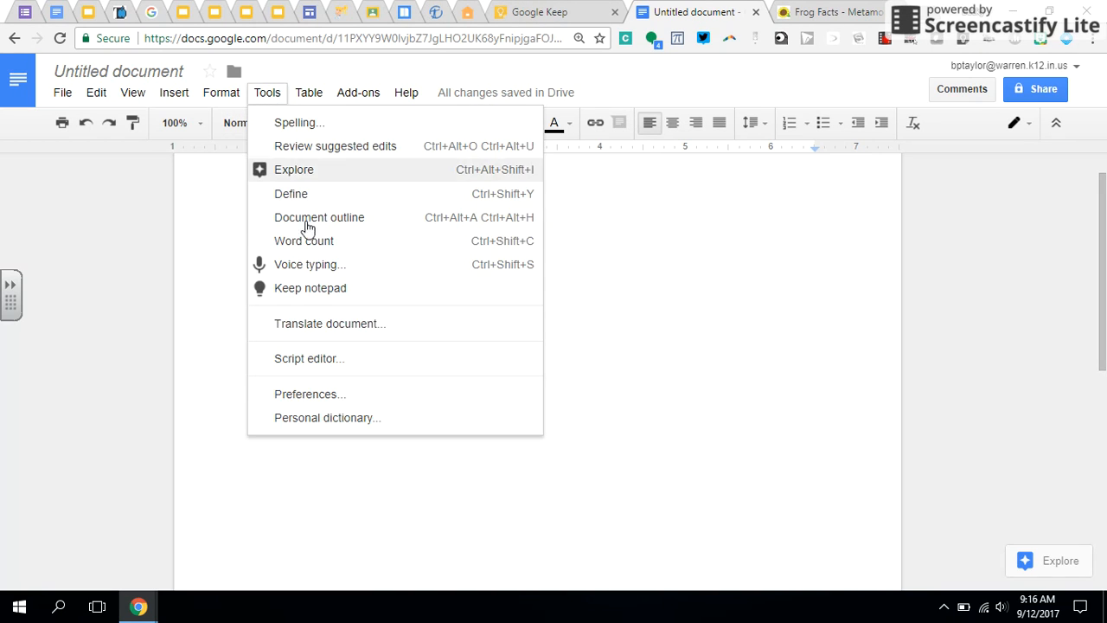
{"action": "left_click", "coordinate": [325, 287]}
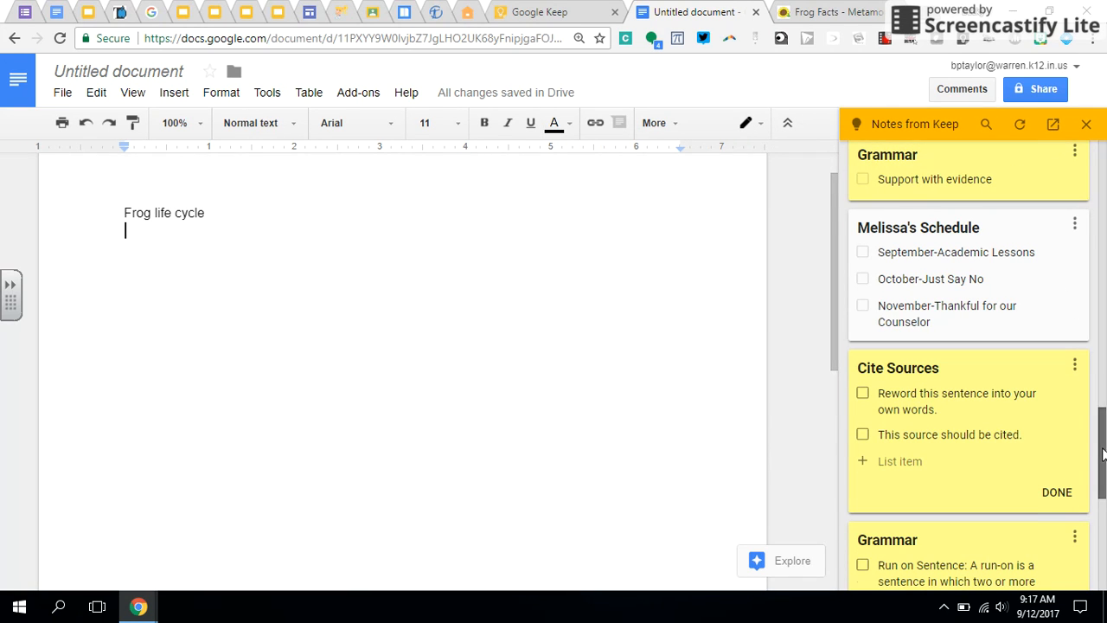
{"action": "left_click_drag", "start_coordinate": [1102, 456], "coordinate": [1104, 171]}
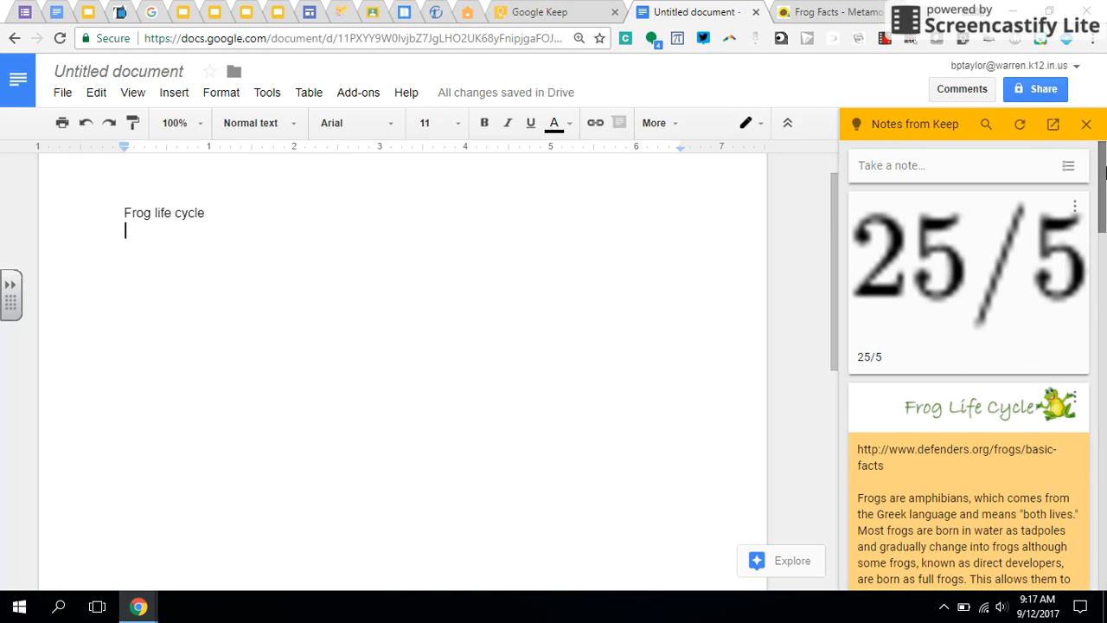
{"action": "left_click", "coordinate": [988, 126]}
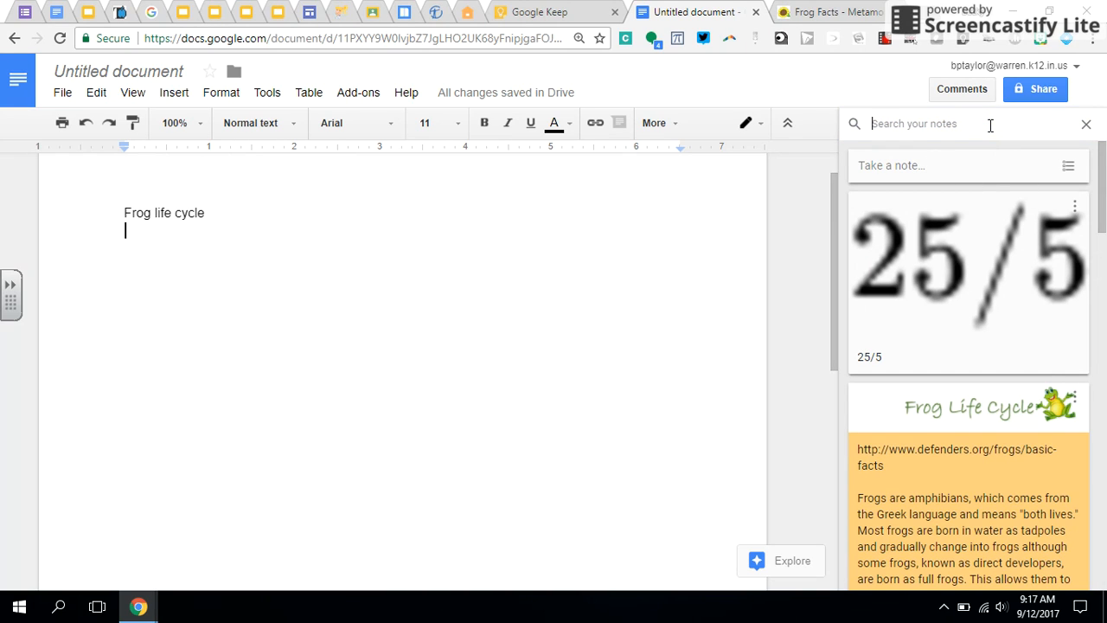
{"action": "type", "text": "stage"}
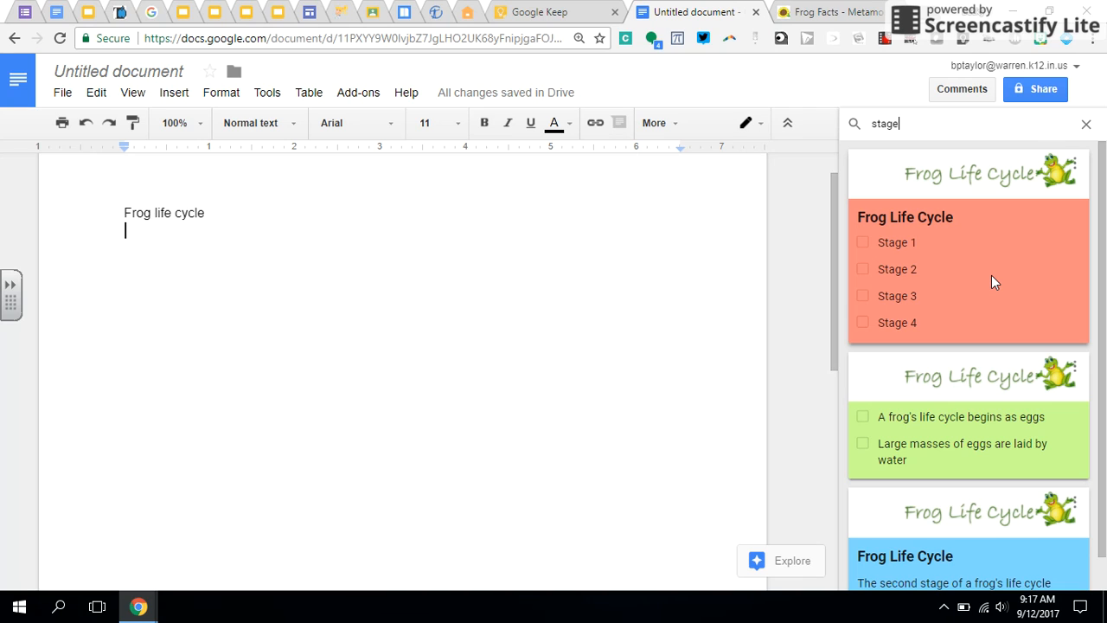
{"action": "left_click_drag", "start_coordinate": [991, 275], "coordinate": [305, 402]}
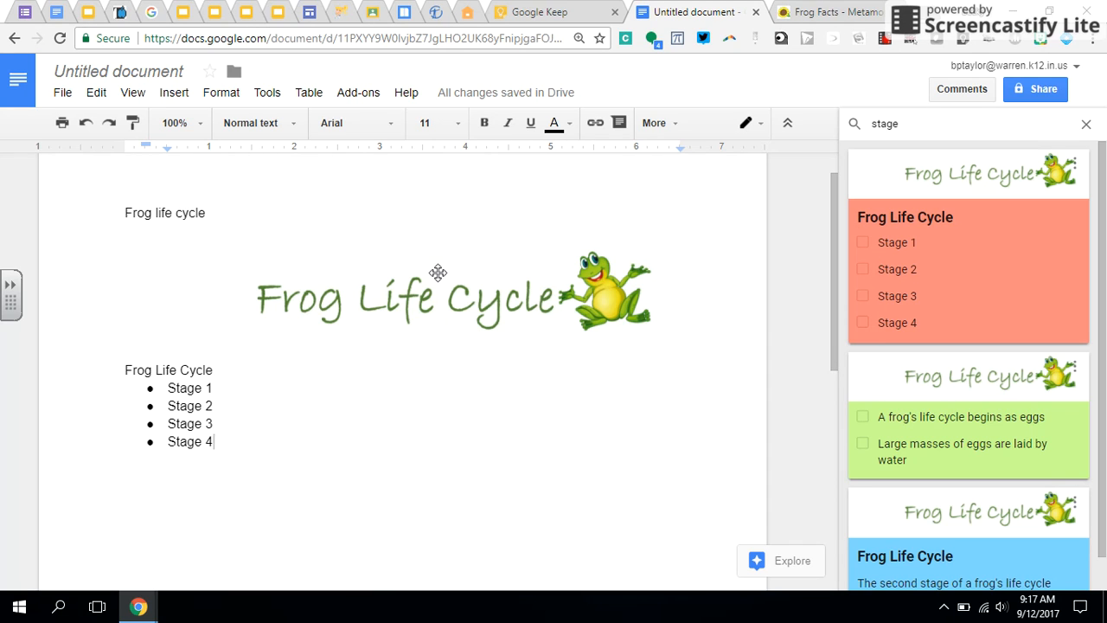
- On the Frog Facts web page, save the "METAMORPHOSIS: The Lifecycle of a Frog" heading and its paragraph to Keep as a note
{"action": "left_click", "coordinate": [837, 12]}
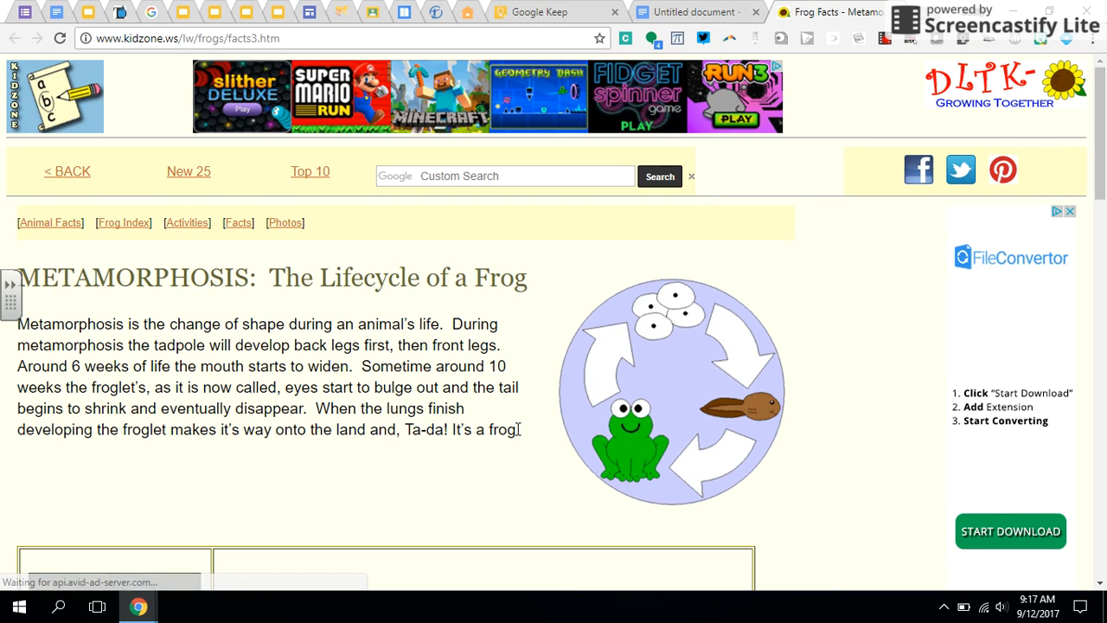
{"action": "left_click_drag", "start_coordinate": [517, 428], "coordinate": [17, 270]}
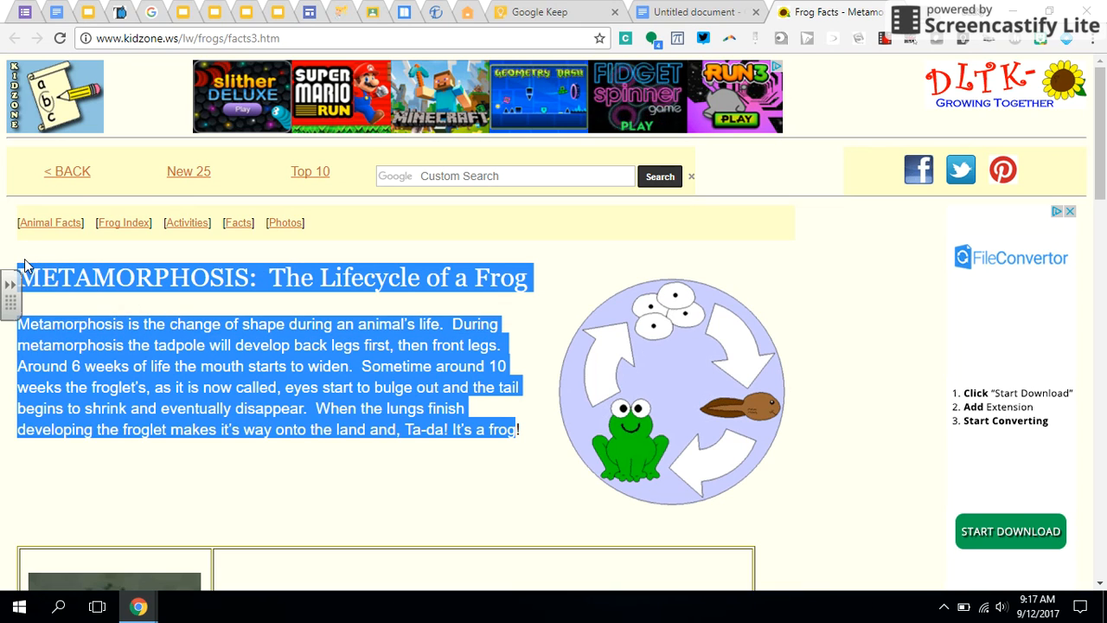
{"action": "right_click", "coordinate": [106, 274]}
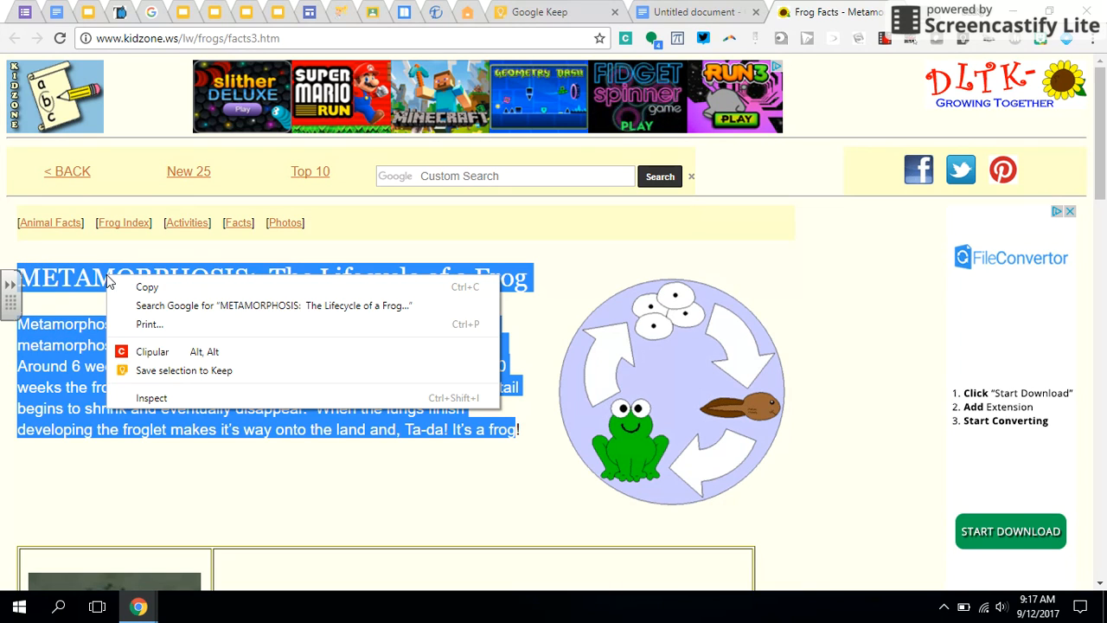
{"action": "left_click", "coordinate": [188, 371]}
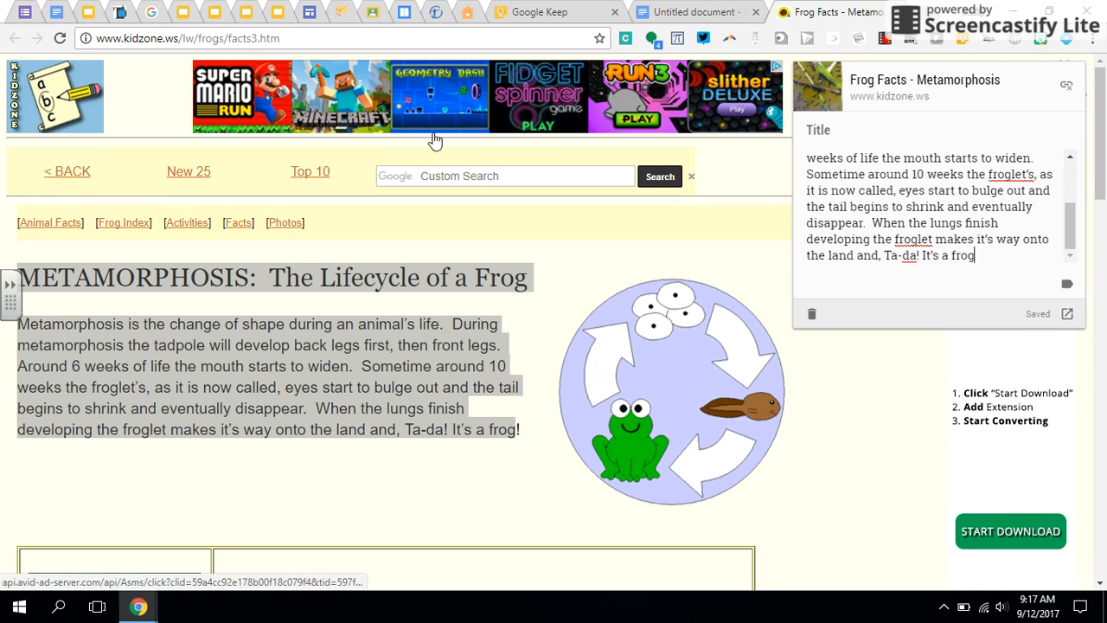
{"action": "left_click", "coordinate": [553, 302]}
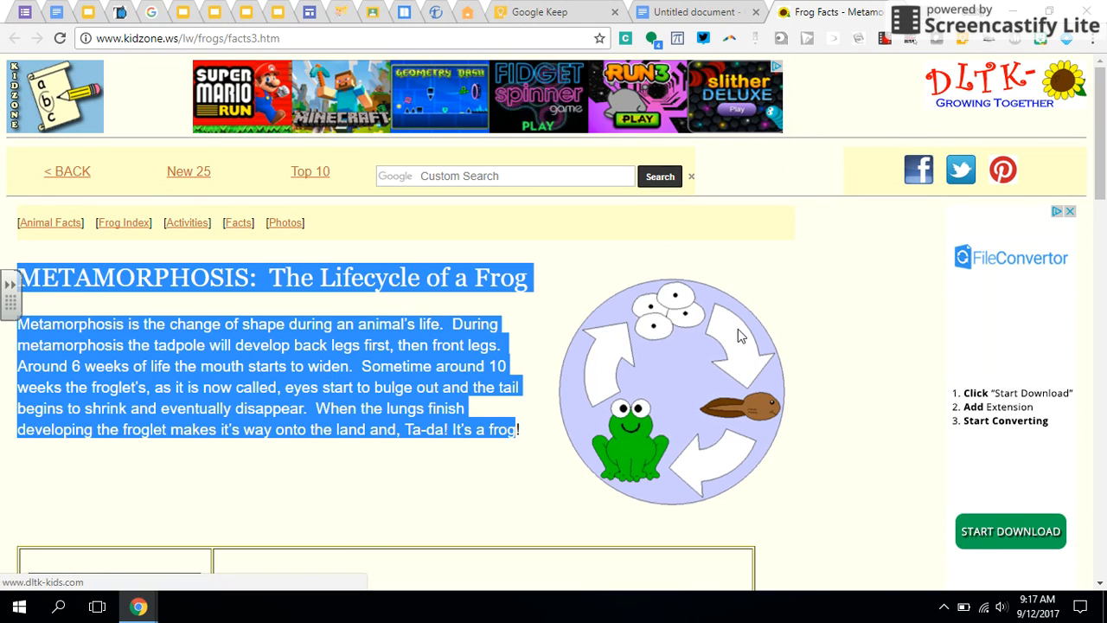
{"action": "left_click", "coordinate": [853, 224]}
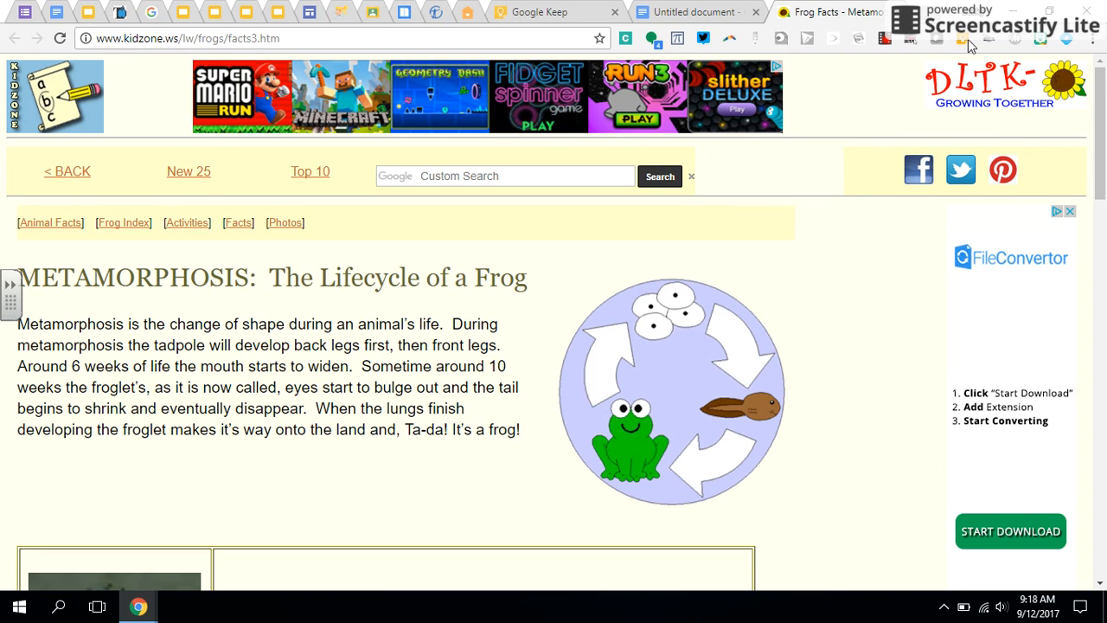
- Switch to Google Keep and label the new metamorphosis note "Fun Facts"
{"action": "left_click", "coordinate": [553, 12]}
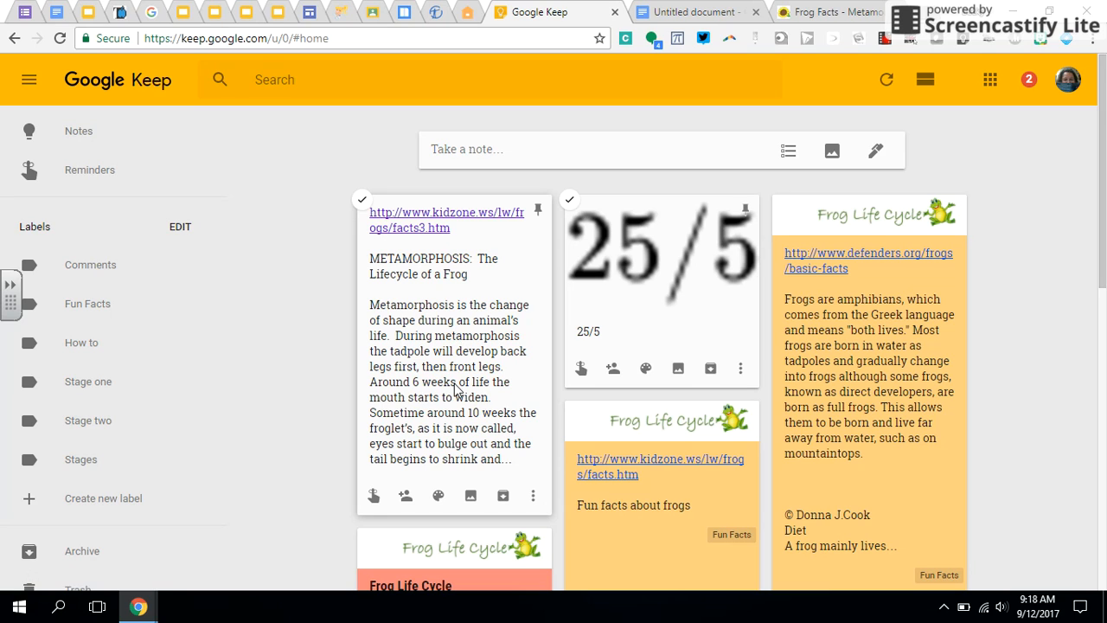
{"action": "left_click", "coordinate": [534, 498]}
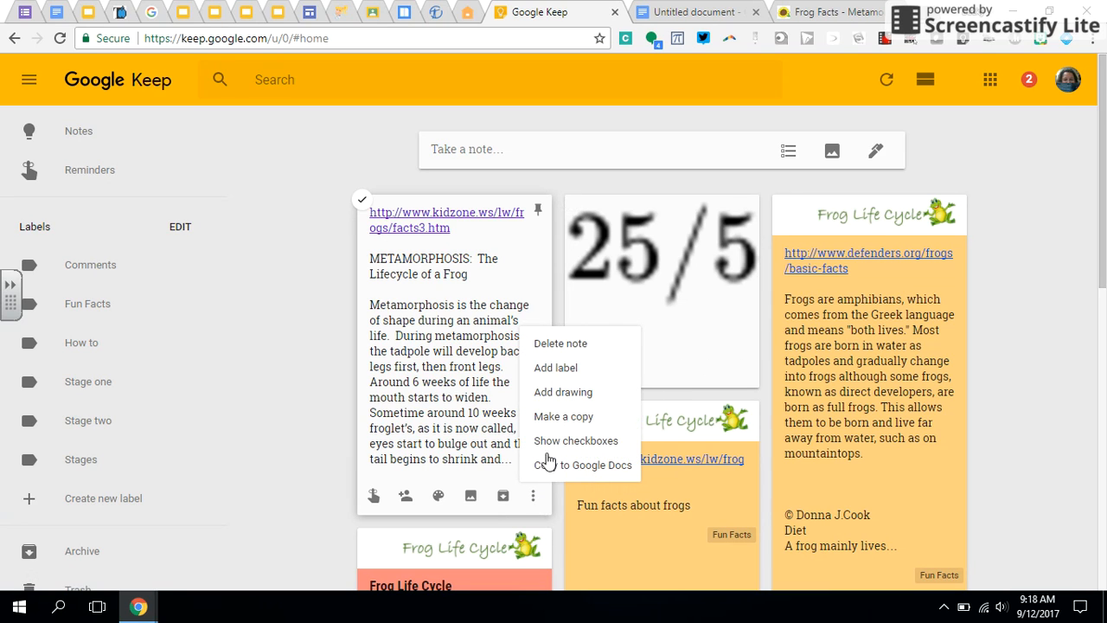
{"action": "left_click", "coordinate": [573, 370]}
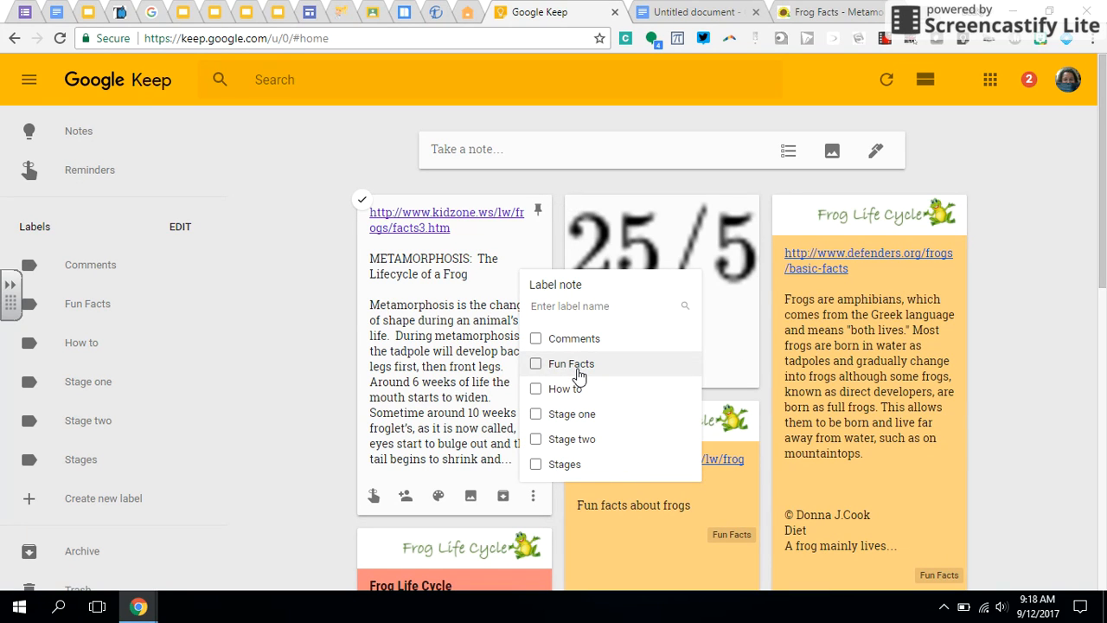
{"action": "left_click", "coordinate": [577, 373]}
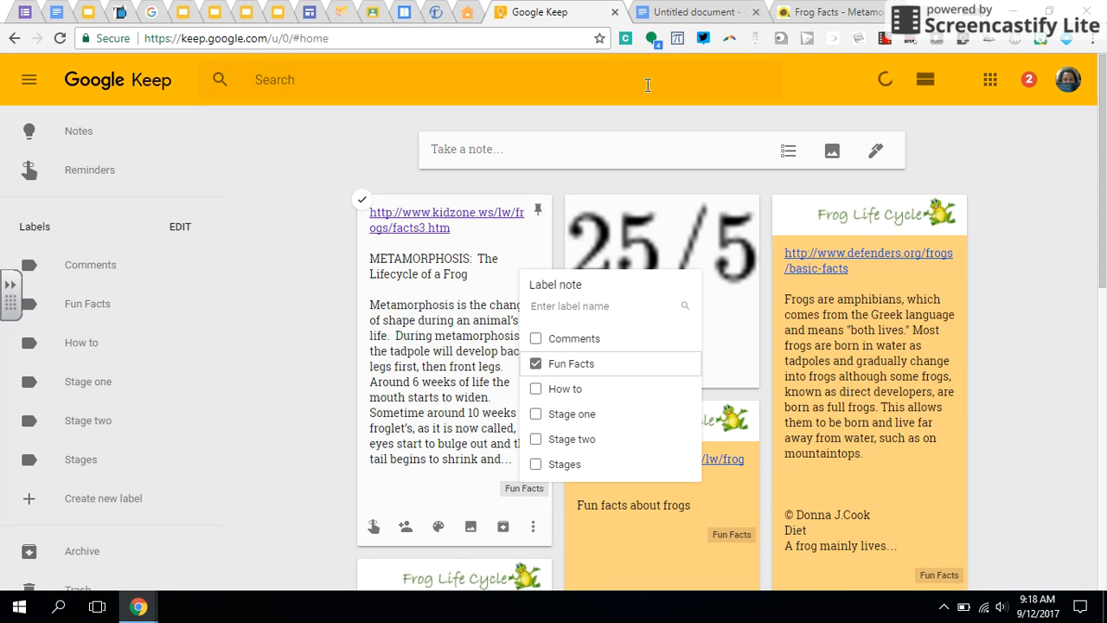
- Return to the Google Docs document and search its Keep notepad for "fun facts", looking through the matching notes
{"action": "left_click", "coordinate": [692, 12]}
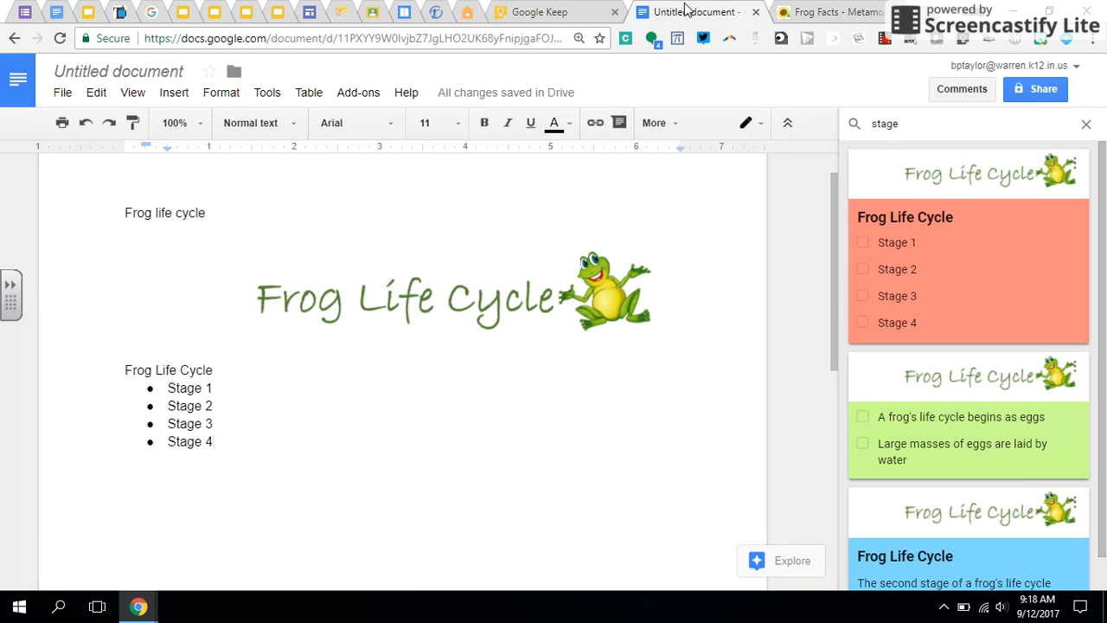
{"action": "double_click", "coordinate": [889, 118]}
{"action": "type", "text": "fun-facts"}
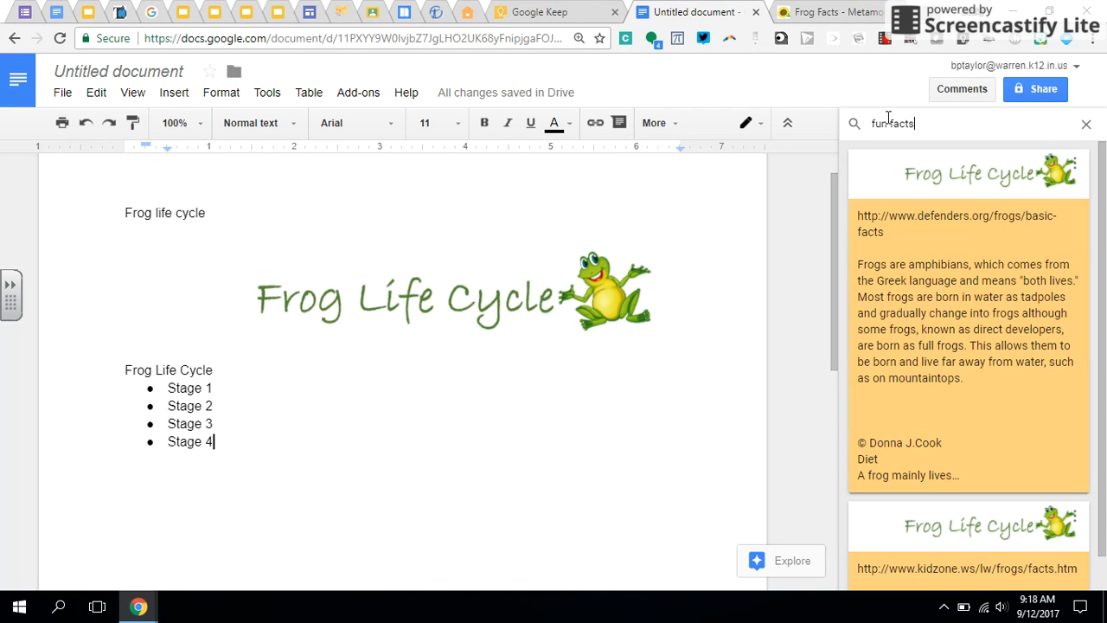
{"action": "left_click_drag", "start_coordinate": [1104, 173], "coordinate": [1105, 247]}
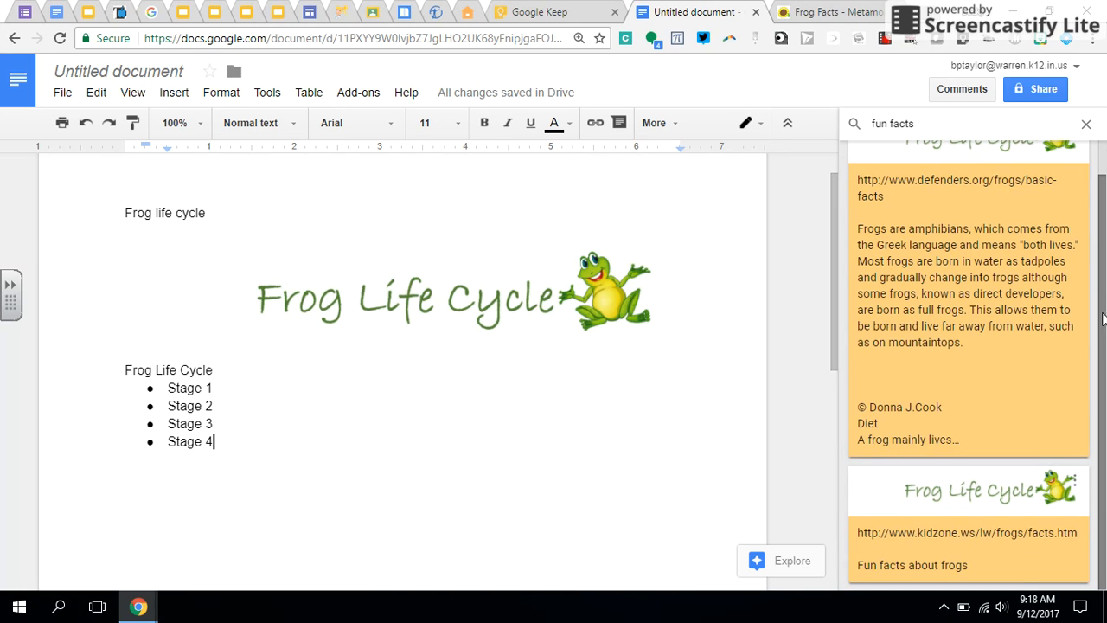
{"action": "left_click_drag", "start_coordinate": [1100, 262], "coordinate": [1103, 241]}
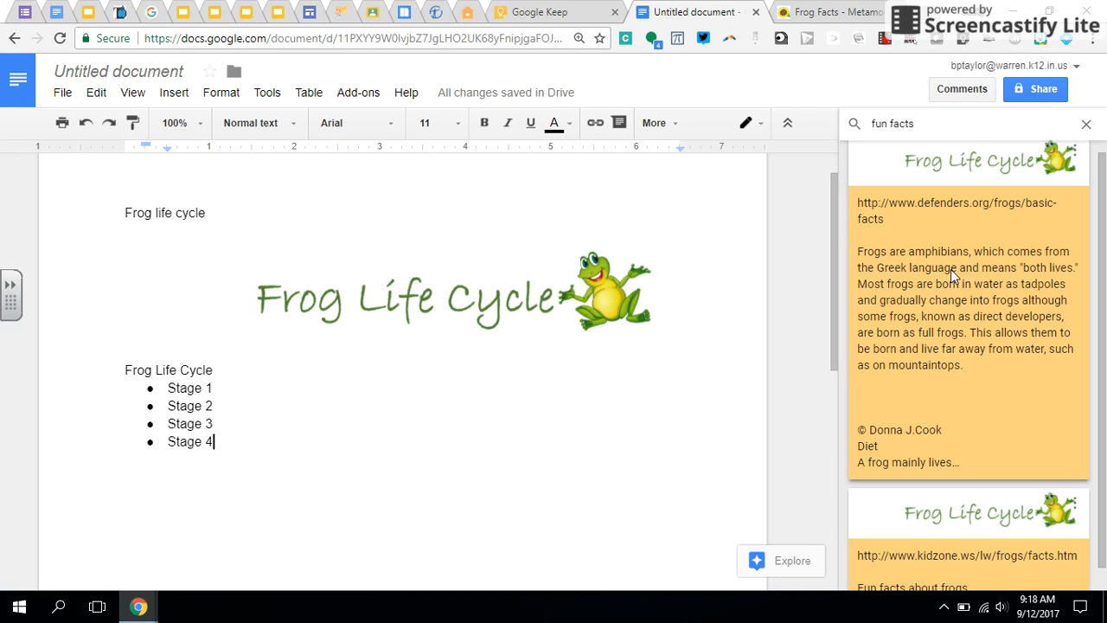
- Add the line "Refer to" below the stages list and insert the defenders.org frog facts note from Keep under it
{"action": "key", "text": "super"}
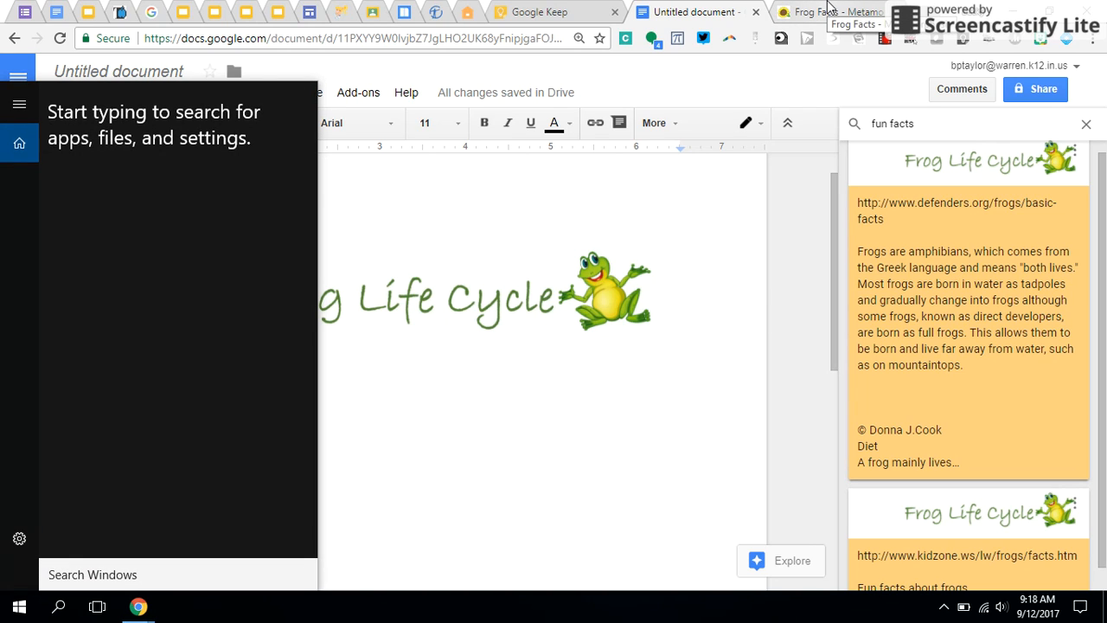
{"action": "left_click", "coordinate": [684, 217]}
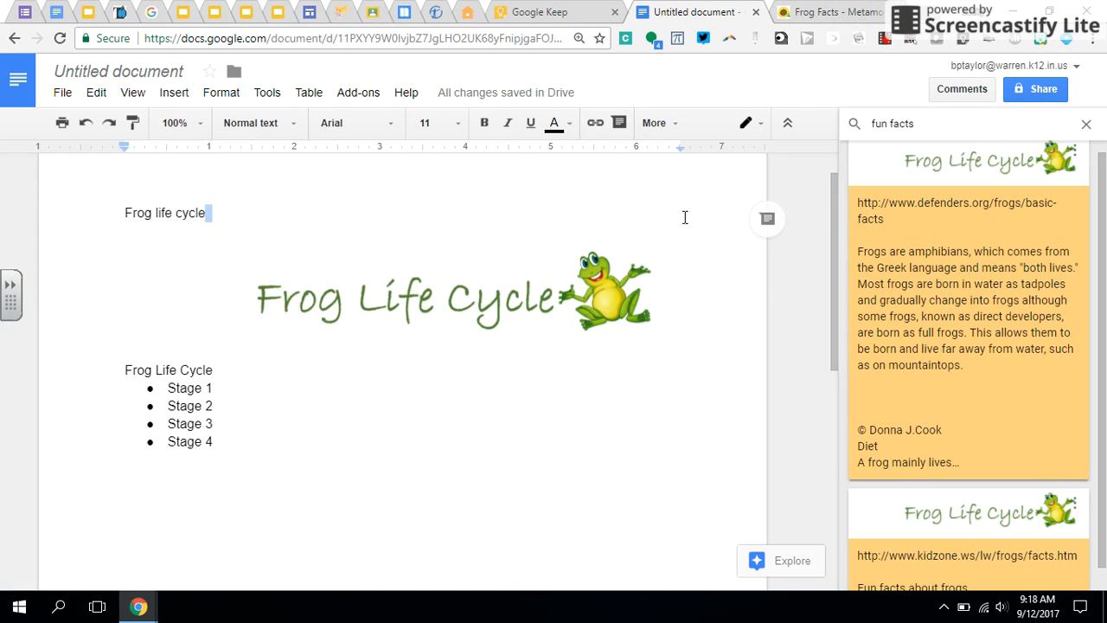
{"action": "left_click", "coordinate": [218, 489]}
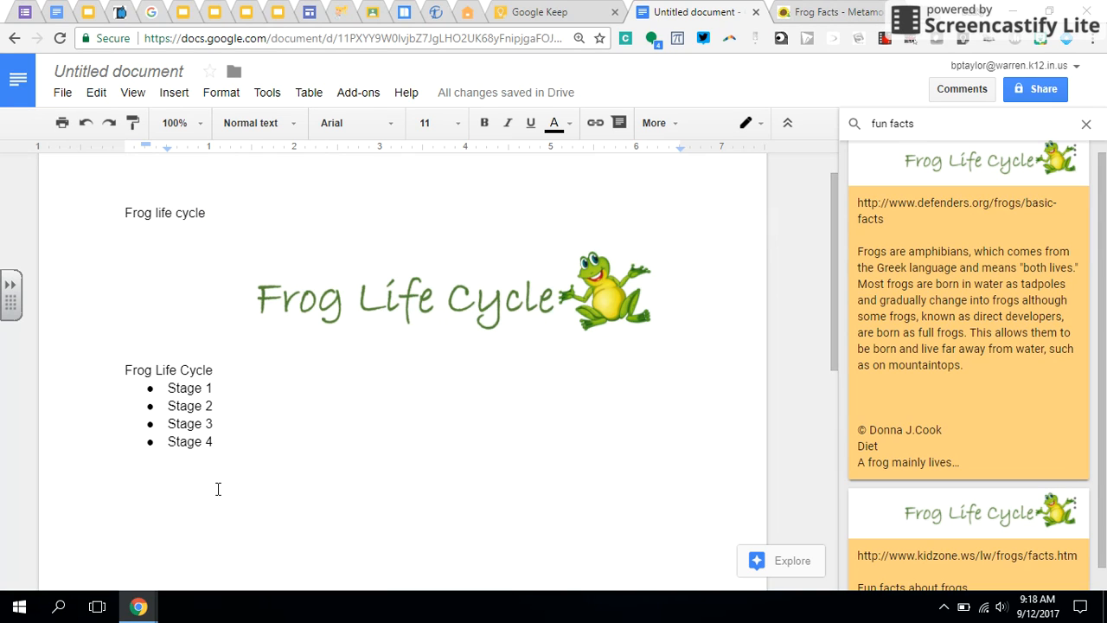
{"action": "key", "text": "Return"}
{"action": "key", "text": "Return"}
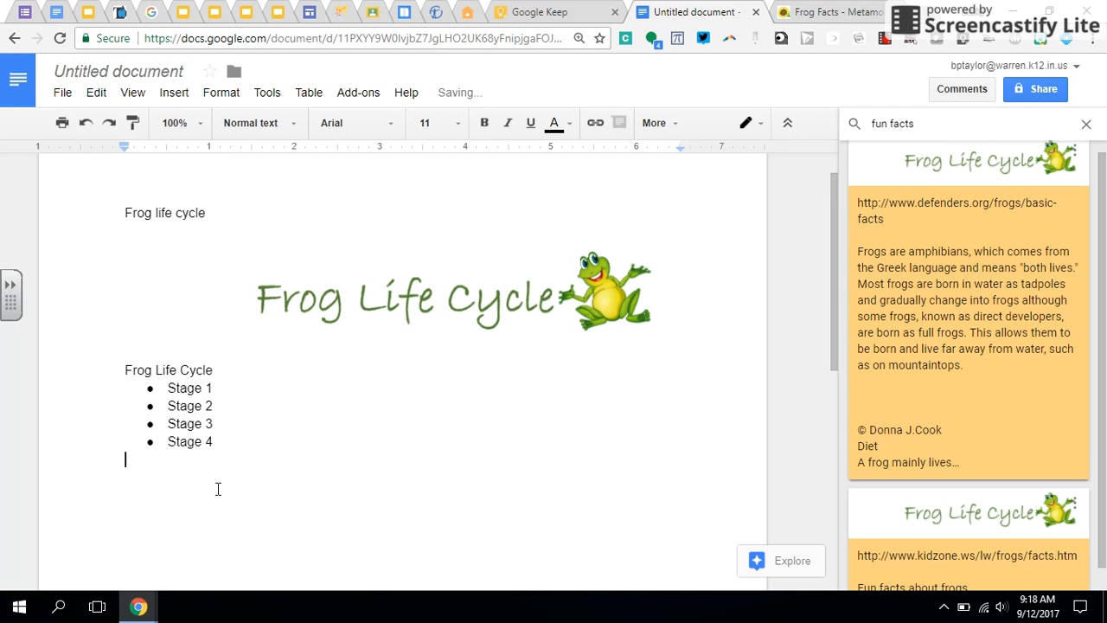
{"action": "type", "text": "Refer to"}
{"action": "key", "text": "Return"}
{"action": "left_click_drag", "start_coordinate": [937, 298], "coordinate": [375, 546]}
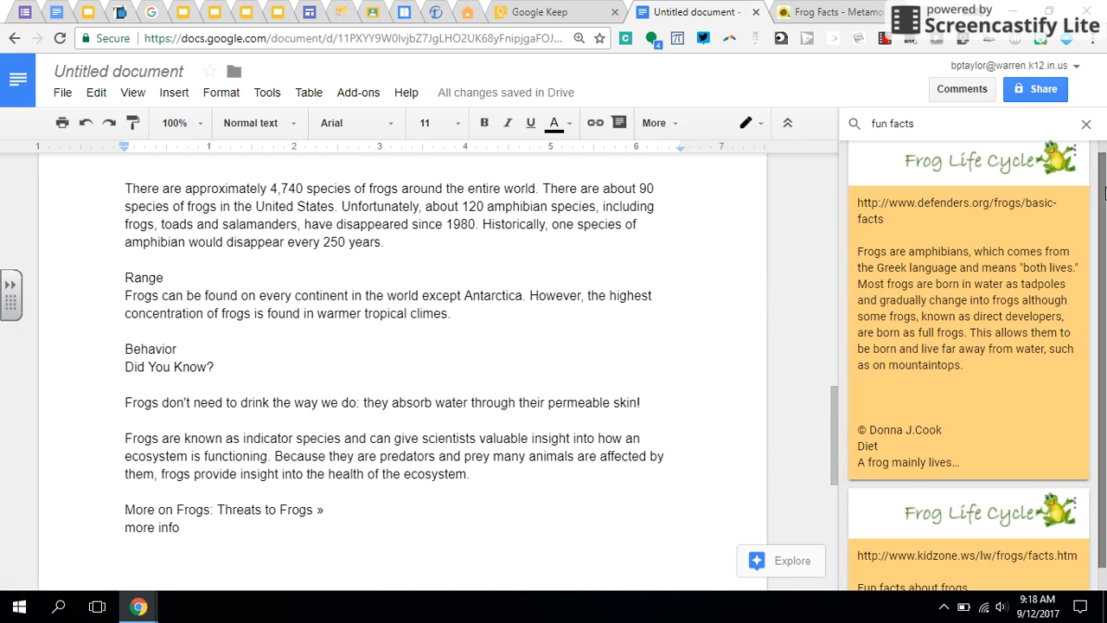
- Start a new comment on the document's first line, "Frog life cycle"
{"action": "scroll", "coordinate": [1105, 193], "scroll_direction": "up", "scroll_amount": 1}
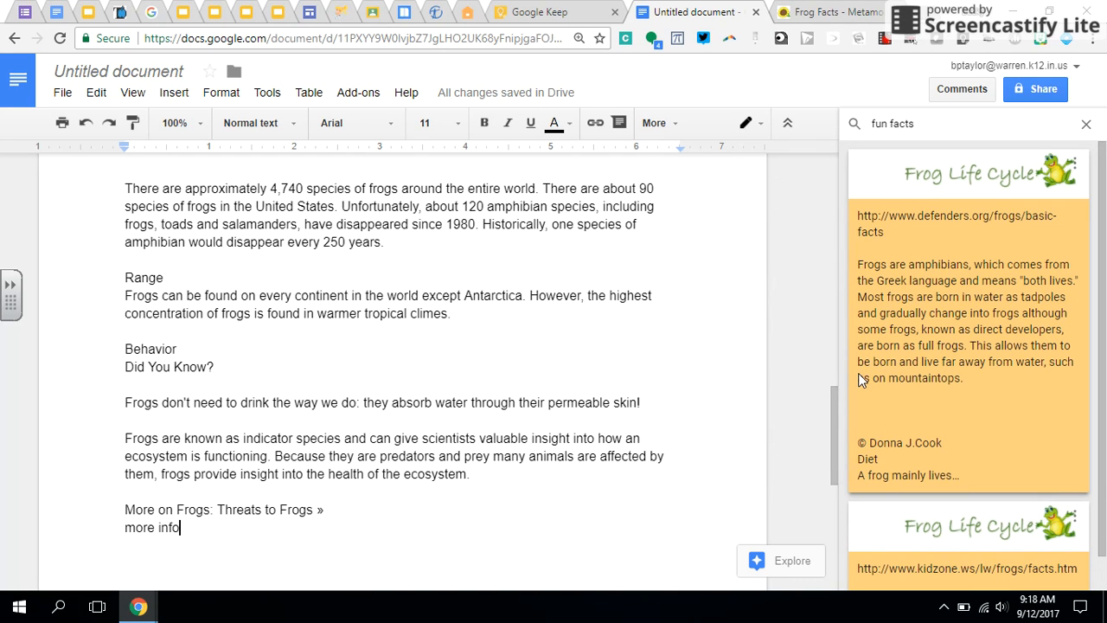
{"action": "left_click_drag", "start_coordinate": [833, 415], "coordinate": [829, 178]}
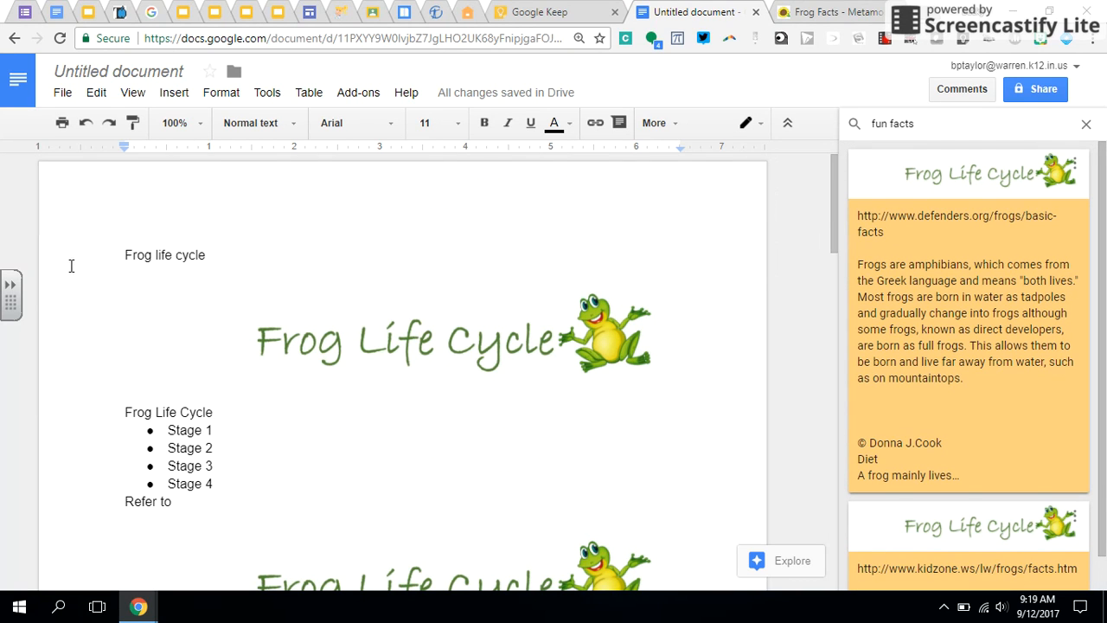
{"action": "left_click_drag", "start_coordinate": [124, 254], "coordinate": [227, 248]}
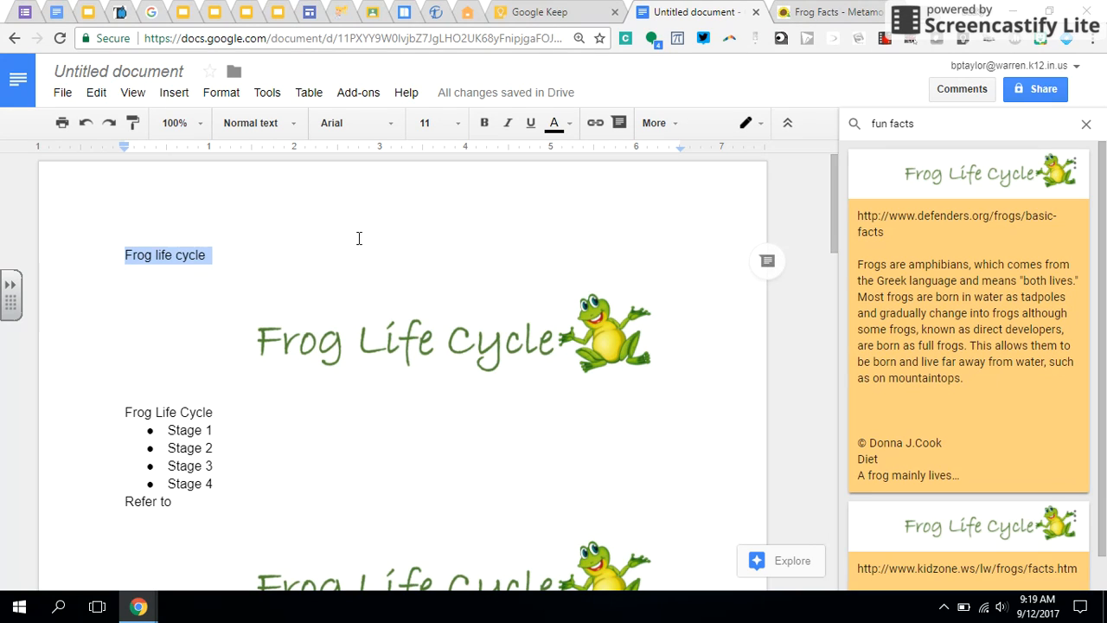
{"action": "left_click", "coordinate": [767, 263]}
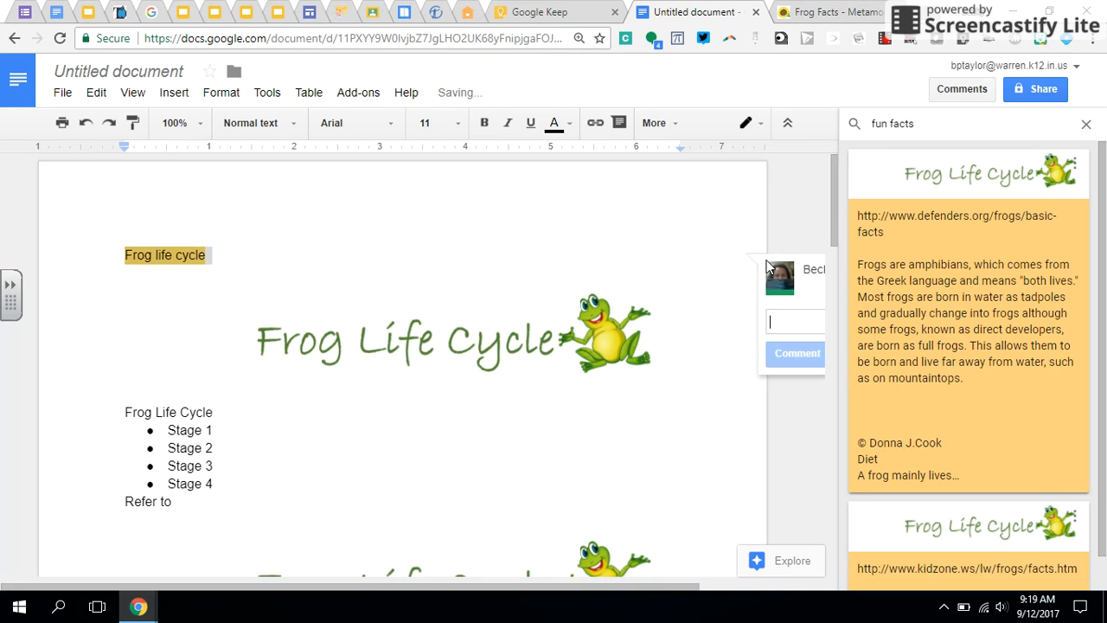
- Search the Keep notepad for "grammar" and look through the matching notes
{"action": "left_click_drag", "start_coordinate": [943, 123], "coordinate": [838, 130]}
{"action": "type", "text": "grammer"}
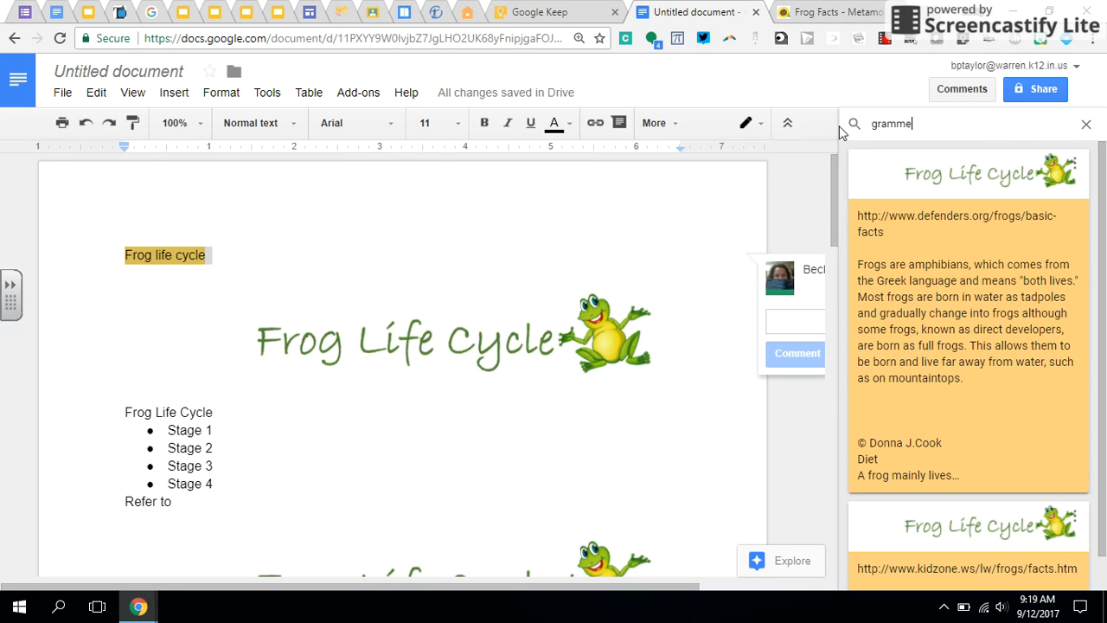
{"action": "key", "text": "Return"}
{"action": "key", "text": "Return"}
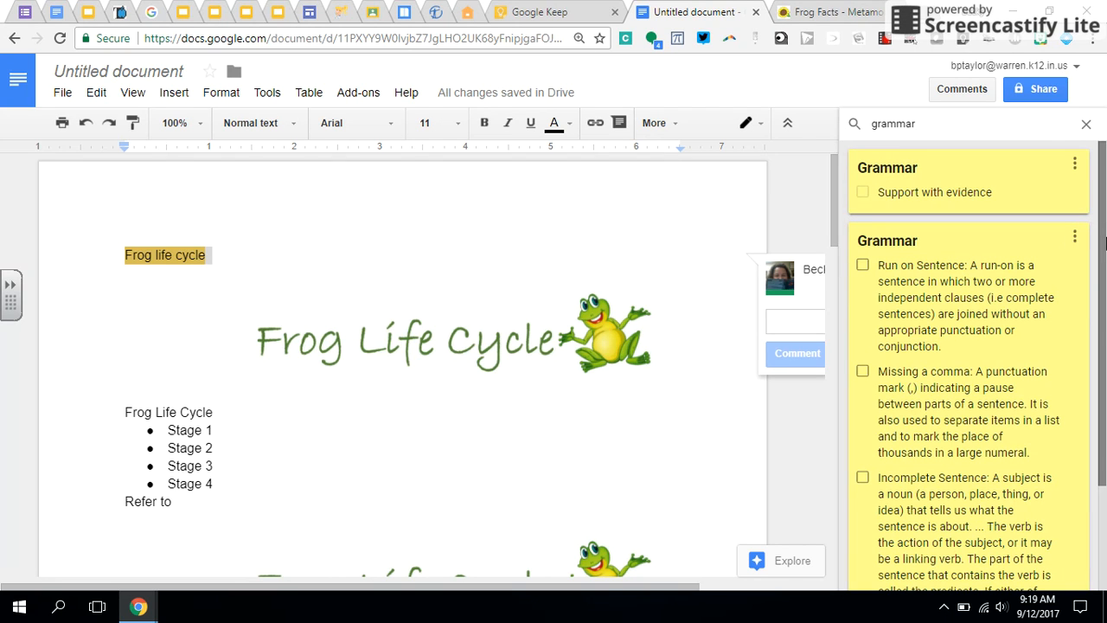
{"action": "scroll", "coordinate": [1105, 245], "scroll_direction": "down", "scroll_amount": 2}
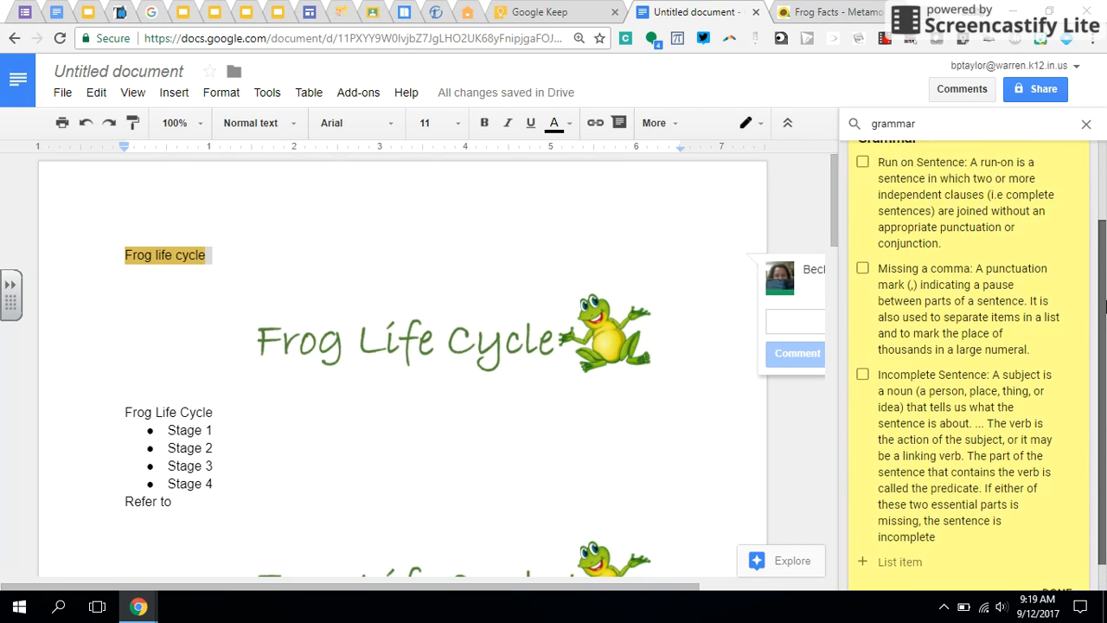
{"action": "scroll", "coordinate": [1102, 227], "scroll_direction": "up", "scroll_amount": 2}
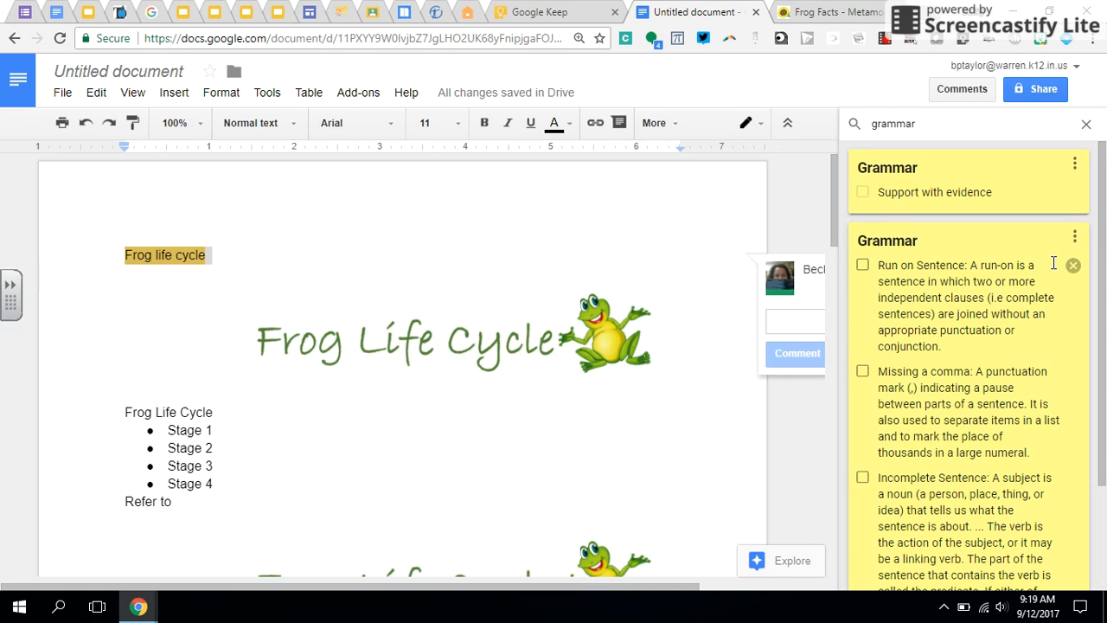
- Copy "Support with evidence" from the Grammar note and paste it into the comment on "Frog life cycle"
{"action": "left_click", "coordinate": [993, 191]}
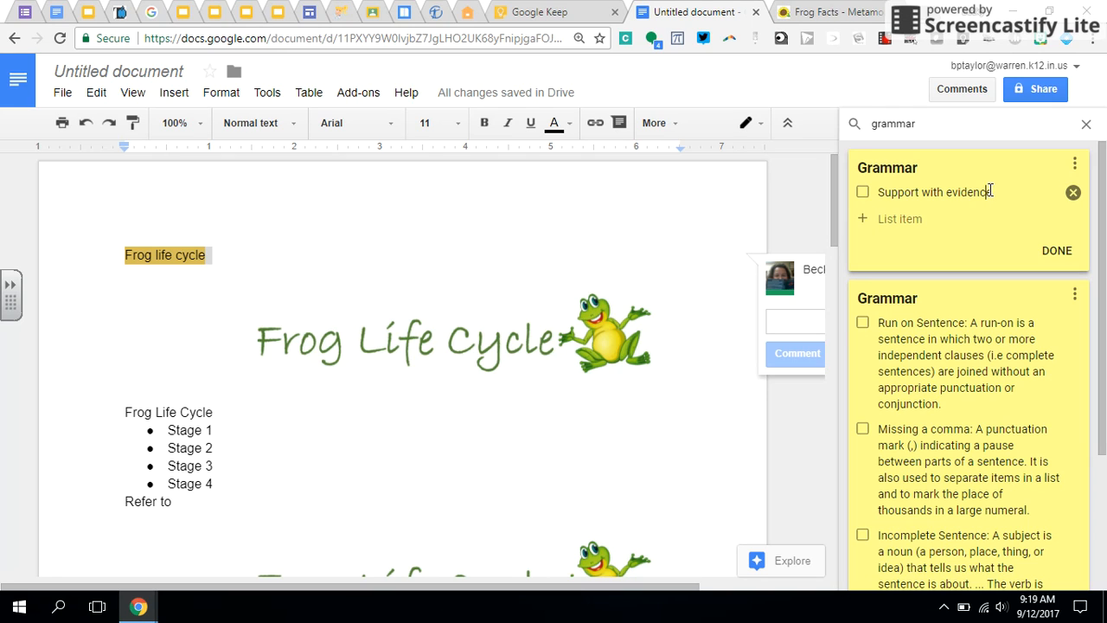
{"action": "left_click_drag", "start_coordinate": [995, 191], "coordinate": [861, 202]}
{"action": "left_click_drag", "start_coordinate": [995, 192], "coordinate": [875, 205]}
{"action": "key", "text": "ctrl+c"}
{"action": "right_click", "coordinate": [895, 201]}
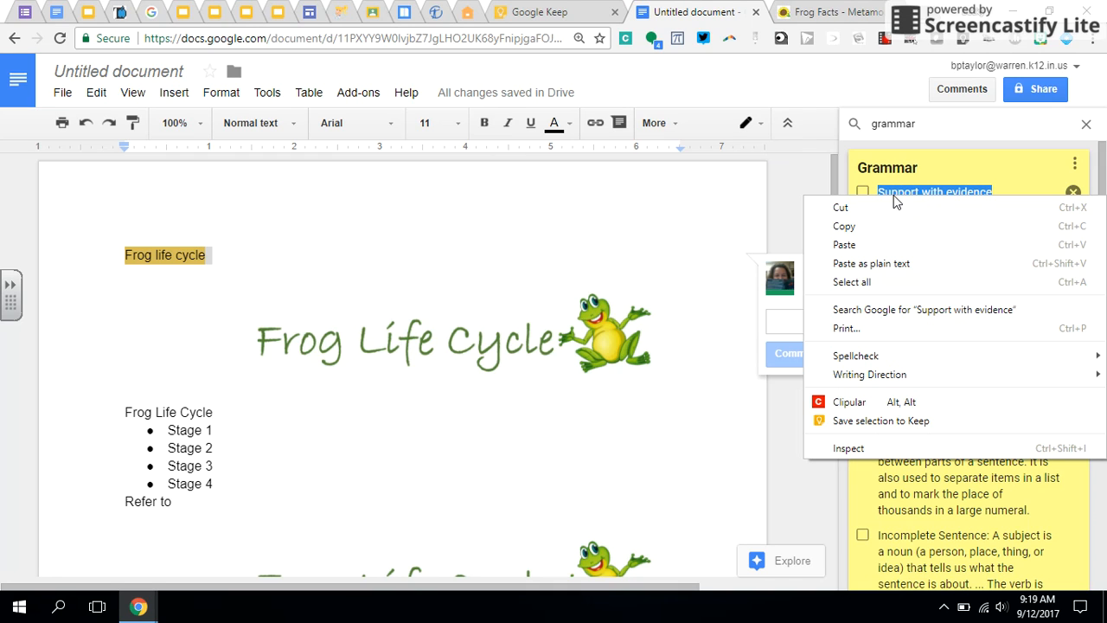
{"action": "left_click", "coordinate": [893, 225]}
{"action": "left_click", "coordinate": [814, 322]}
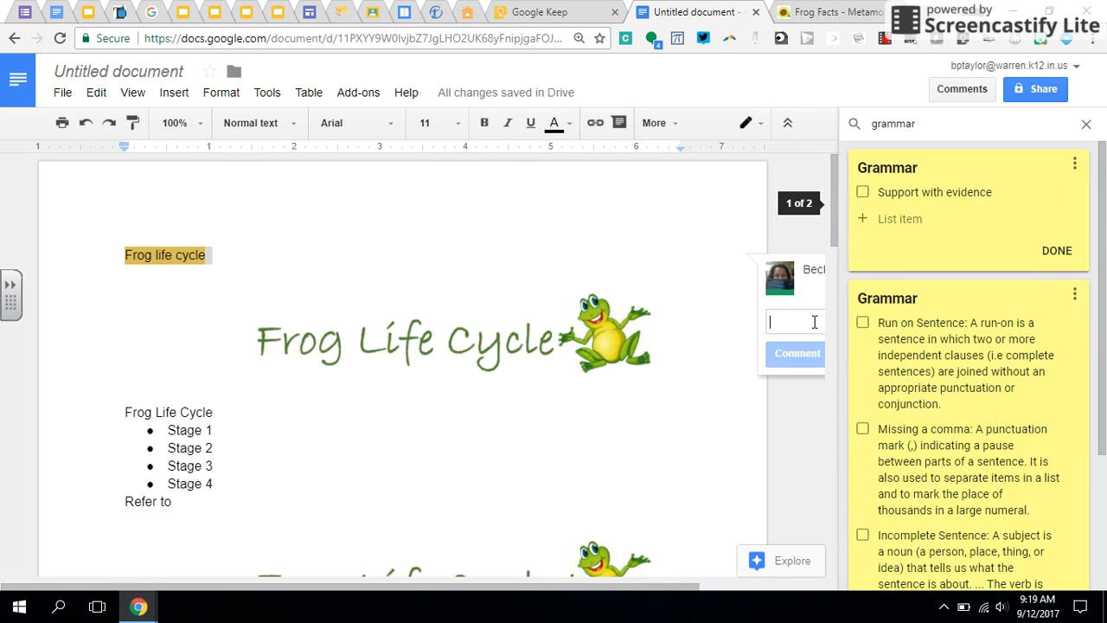
{"action": "key", "text": "ctrl+v"}
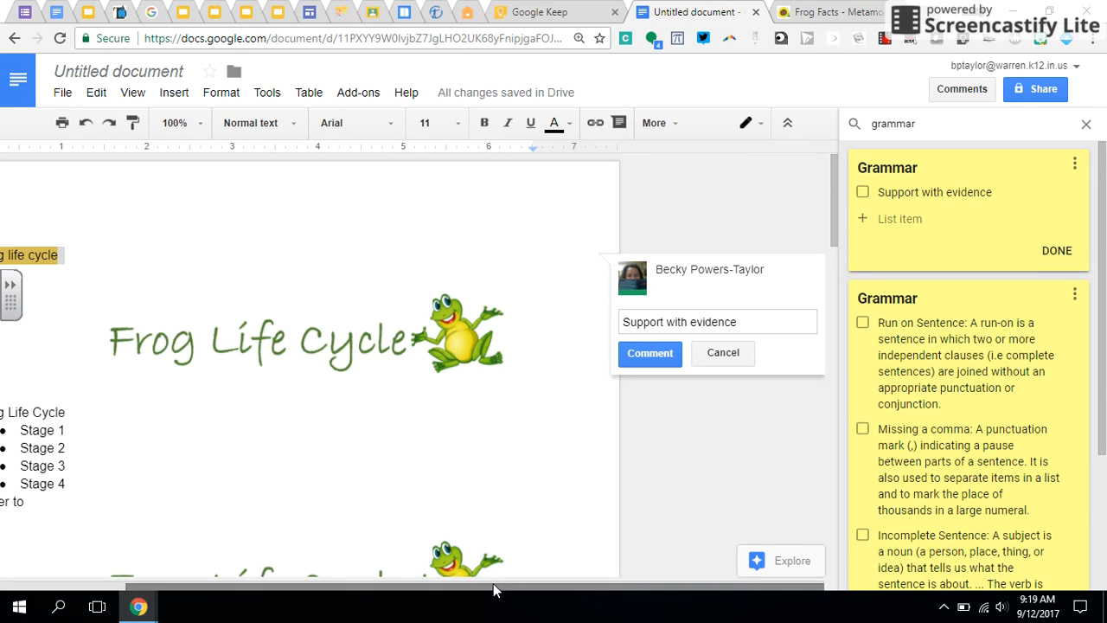
{"action": "left_click_drag", "start_coordinate": [494, 591], "coordinate": [358, 600]}
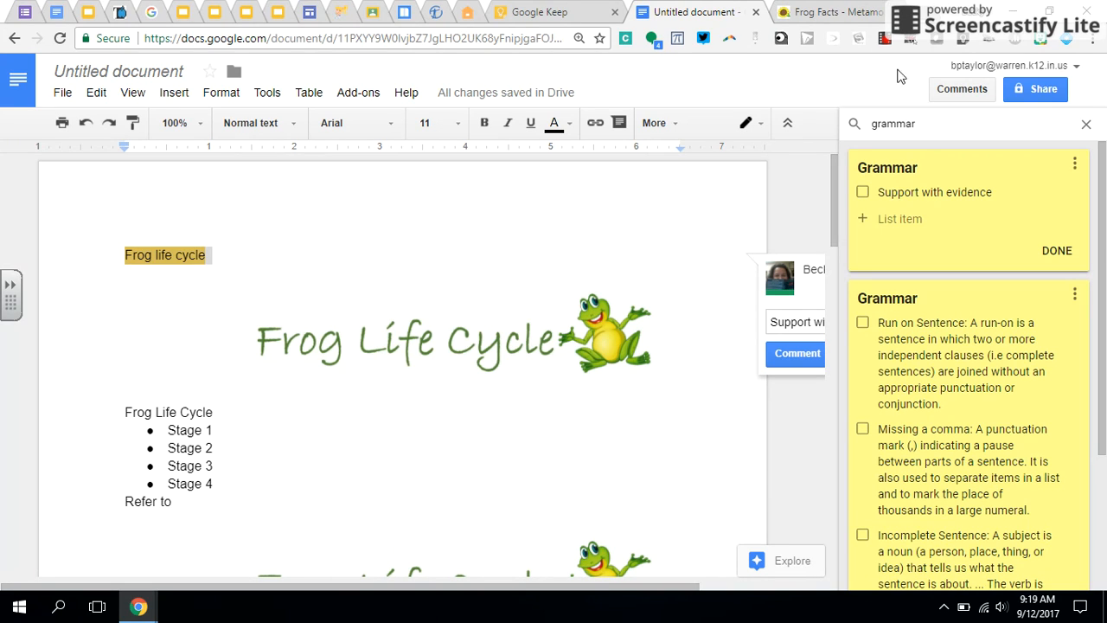
{"action": "left_click", "coordinate": [884, 44]}
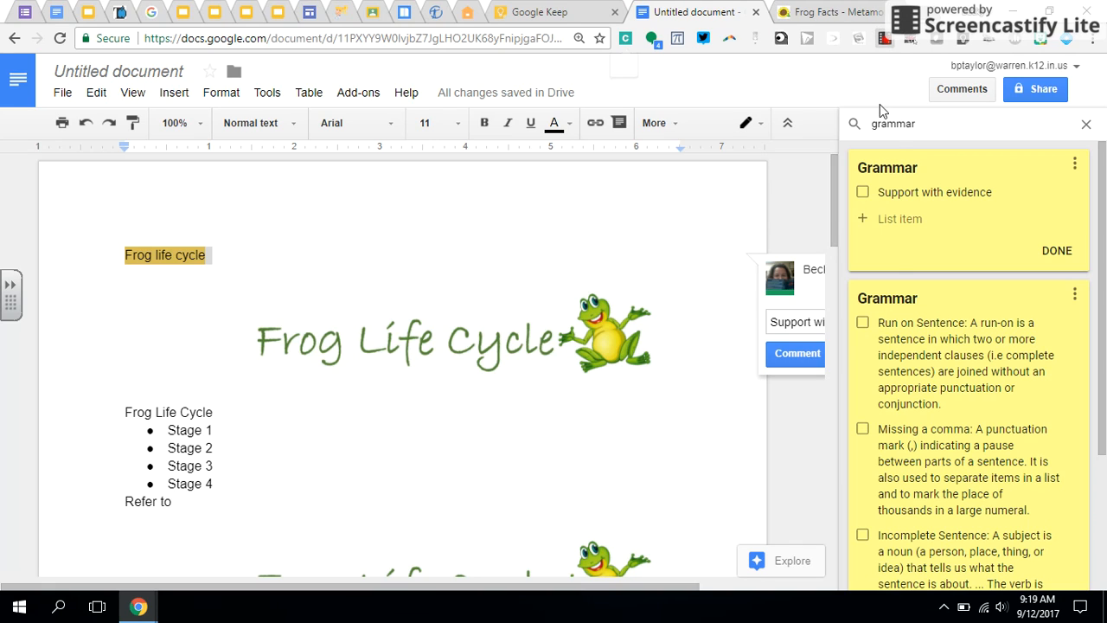